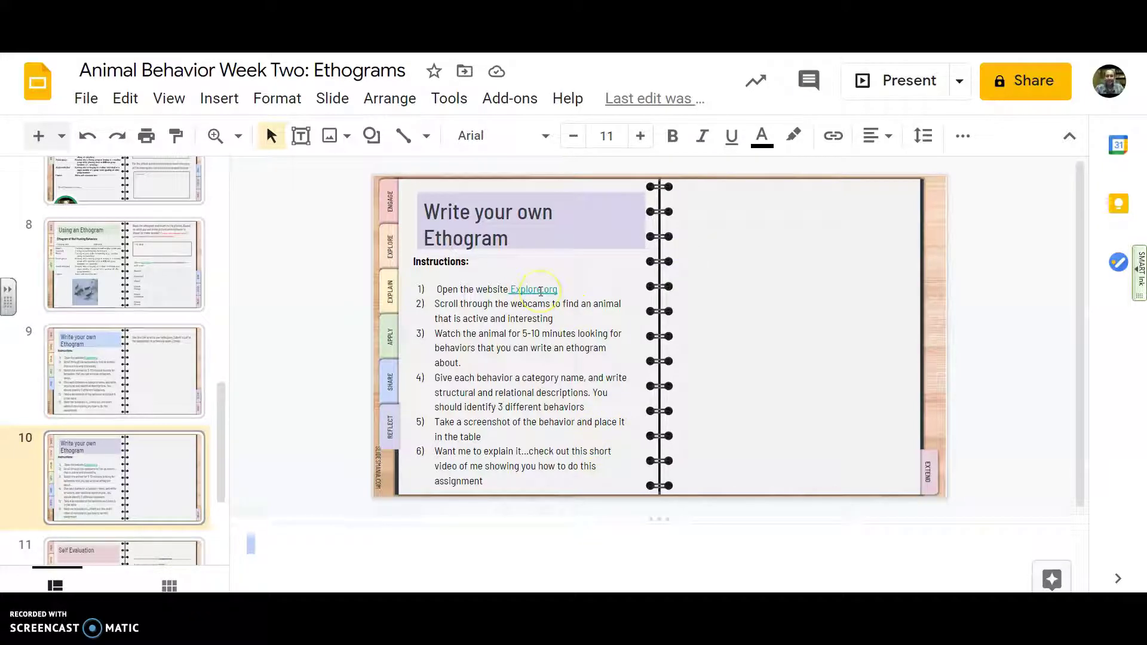
# Follow the Explore.org link on slide 10 to open the live-cam website
pyautogui.click(531, 292)
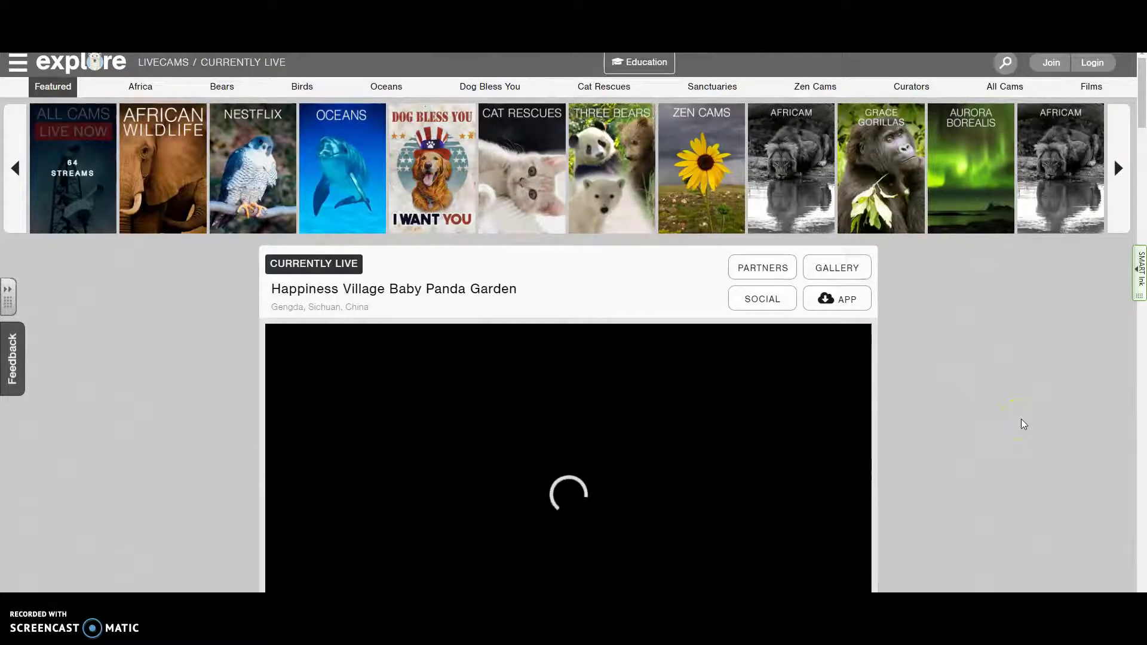
# Watch the Baby Panda Garden cam, browse the cam grid, then switch to the Oceans category
pyautogui.scroll(-2, 1023, 424)
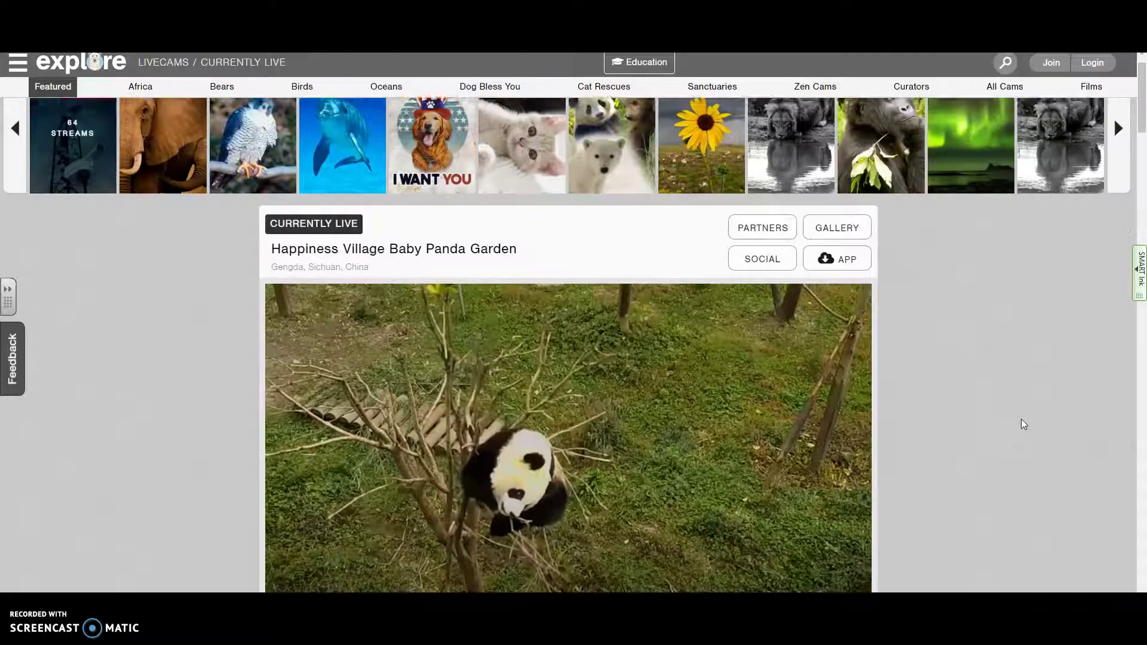
pyautogui.scroll(-1, 1020, 420)
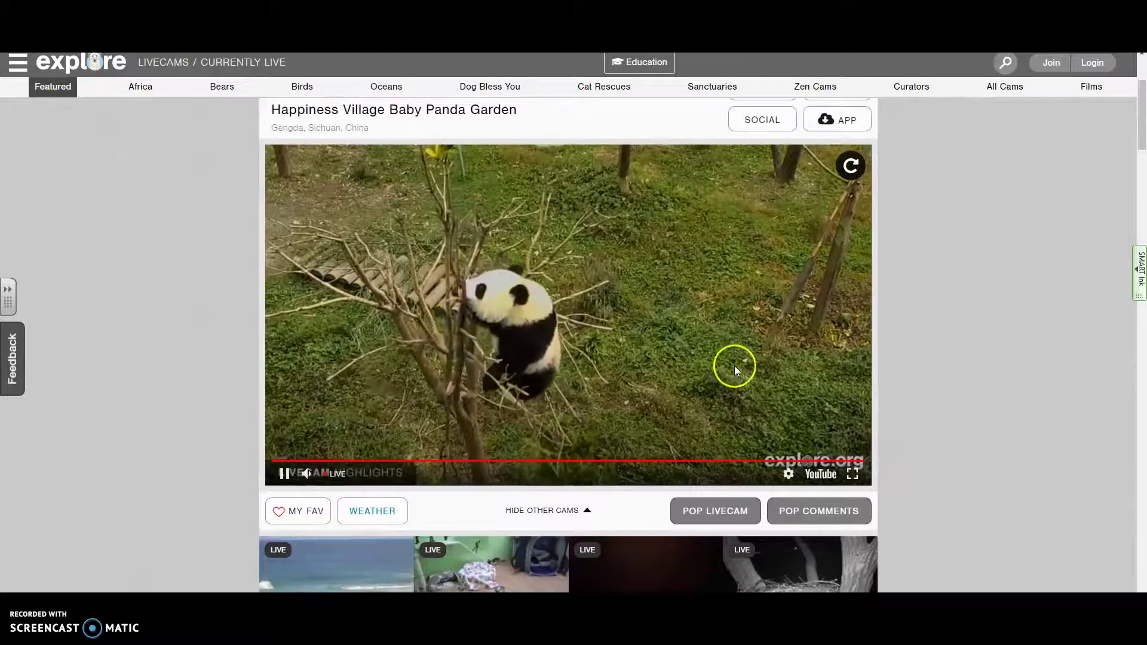
pyautogui.scroll(-4, 843, 369)
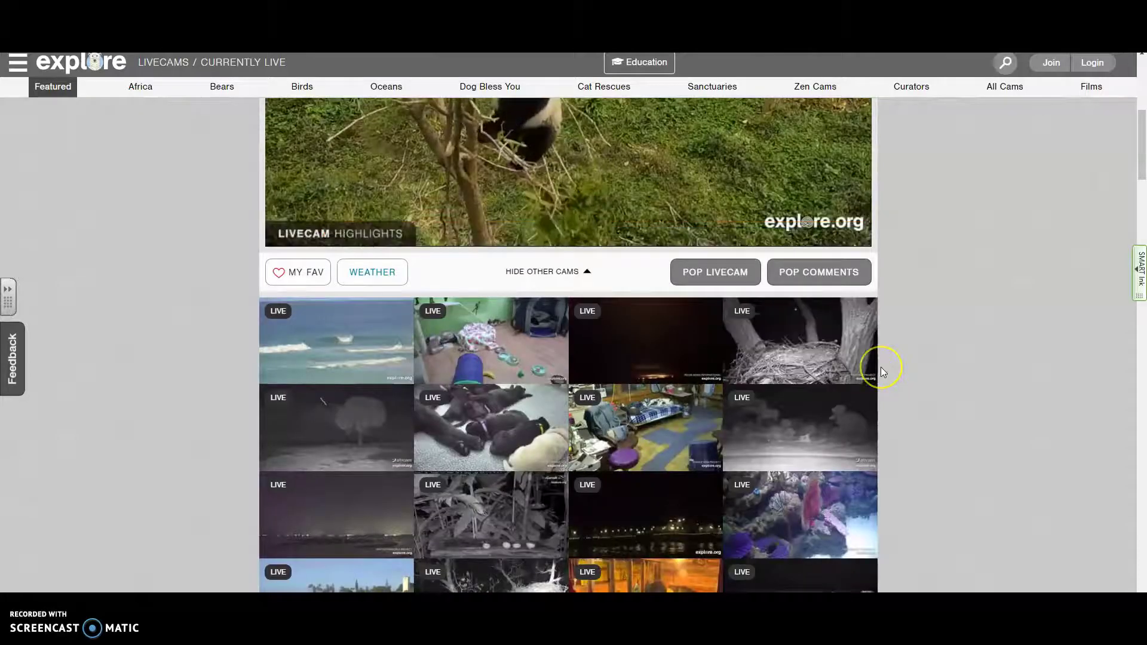
pyautogui.scroll(7, 890, 367)
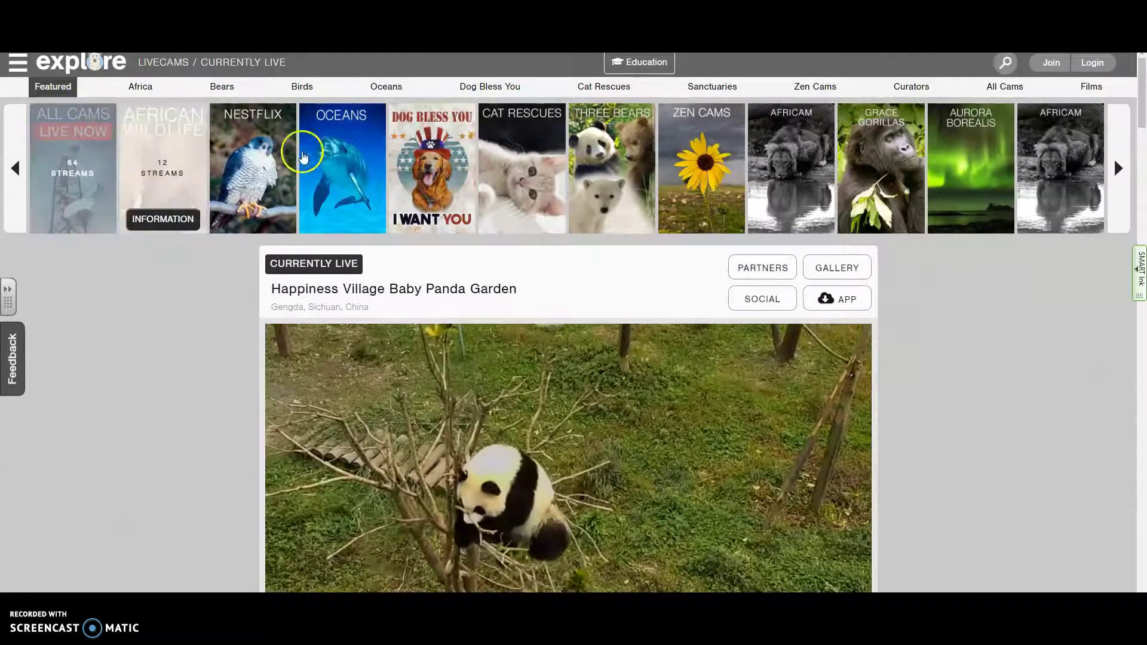
pyautogui.click(469, 142)
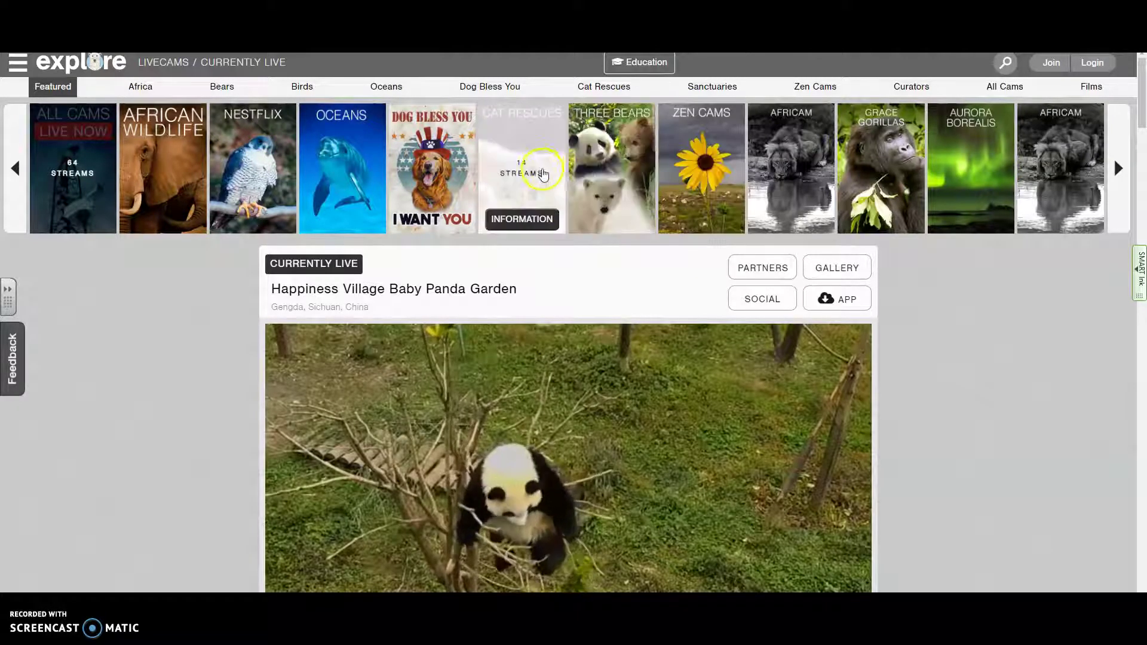
pyautogui.click(339, 164)
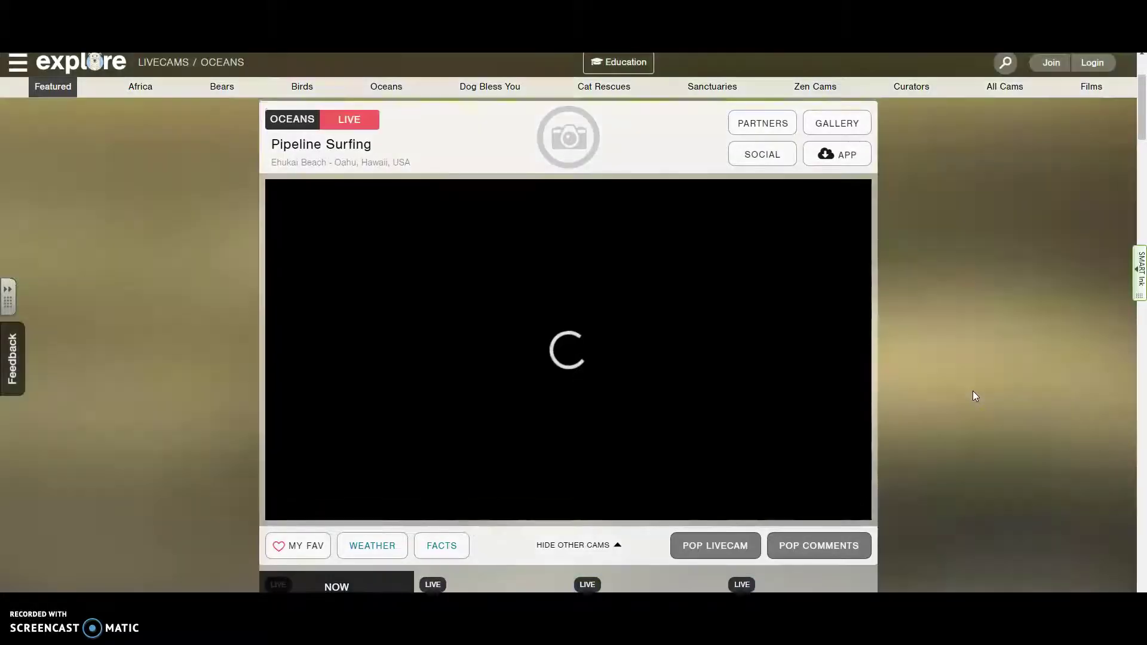
# Browse the ocean cams, try the Blue Cavern Aquarium tile, and return to the Pipeline Surfing player
pyautogui.scroll(-6, 973, 396)
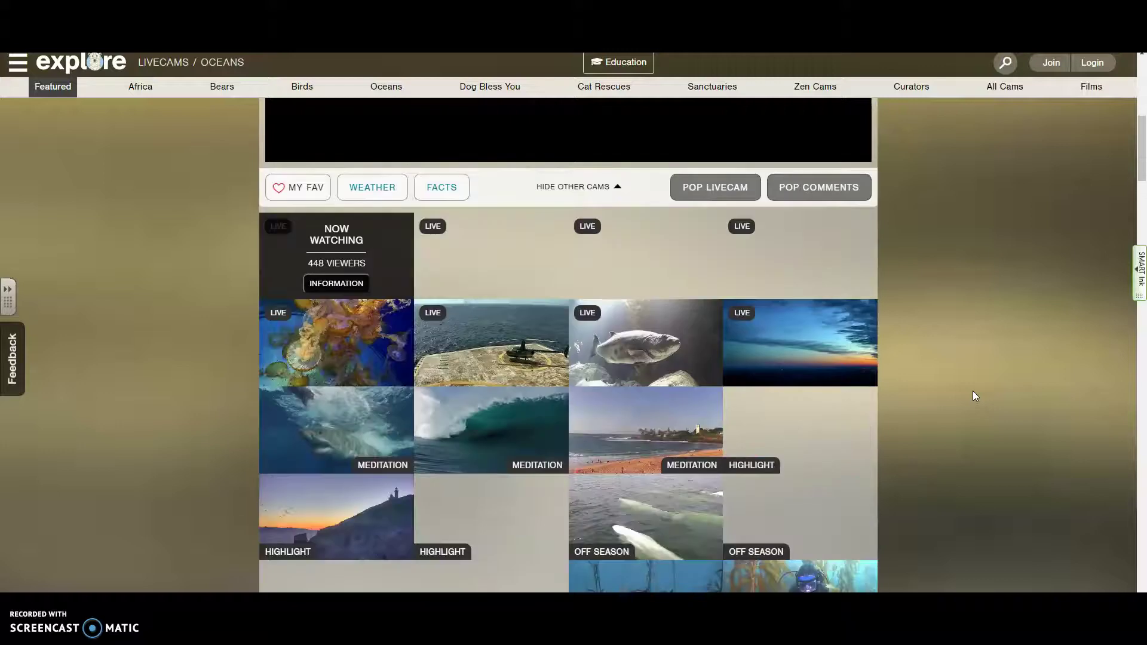
pyautogui.scroll(-1, 972, 391)
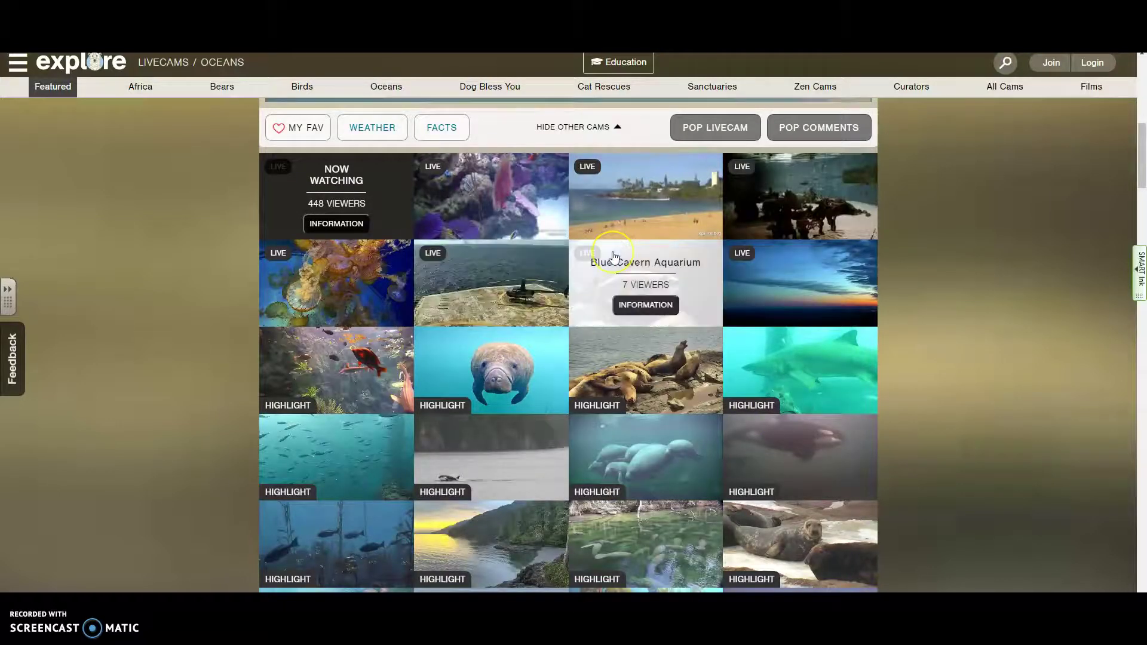
pyautogui.click(615, 256)
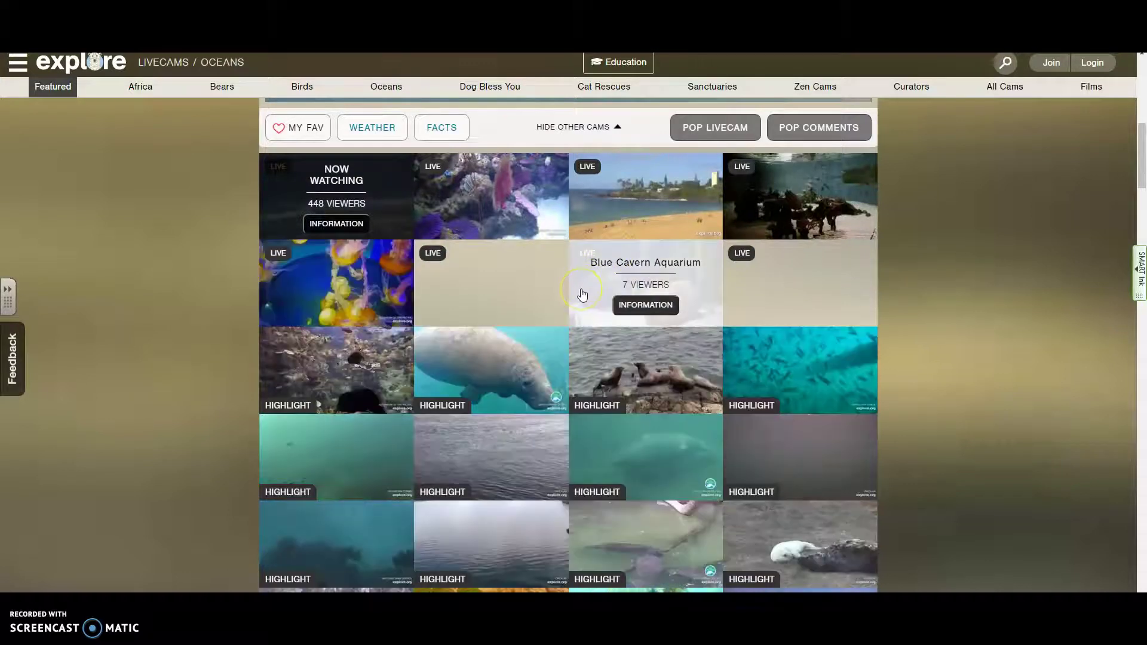
pyautogui.scroll(-2, 625, 392)
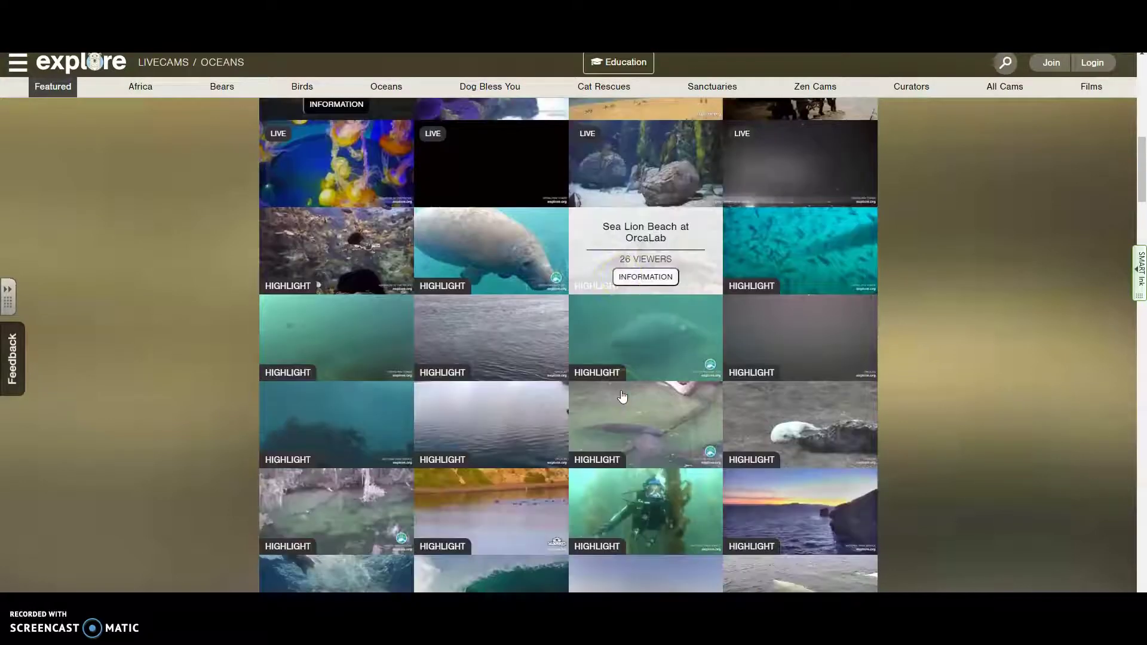
pyautogui.scroll(2, 623, 396)
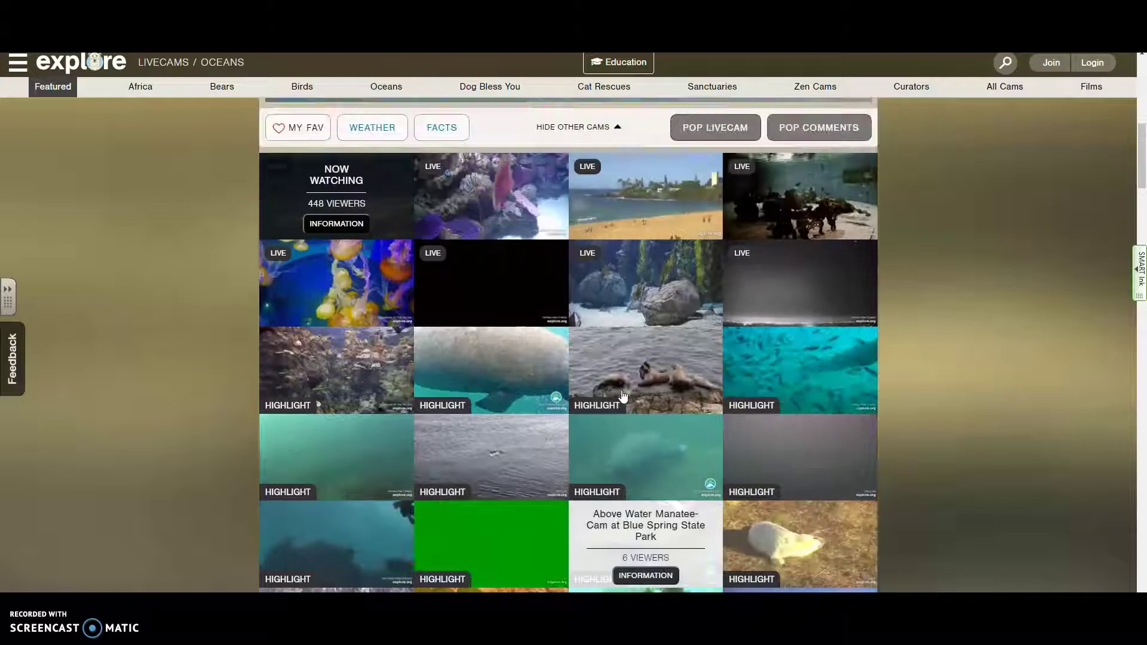
pyautogui.click(621, 288)
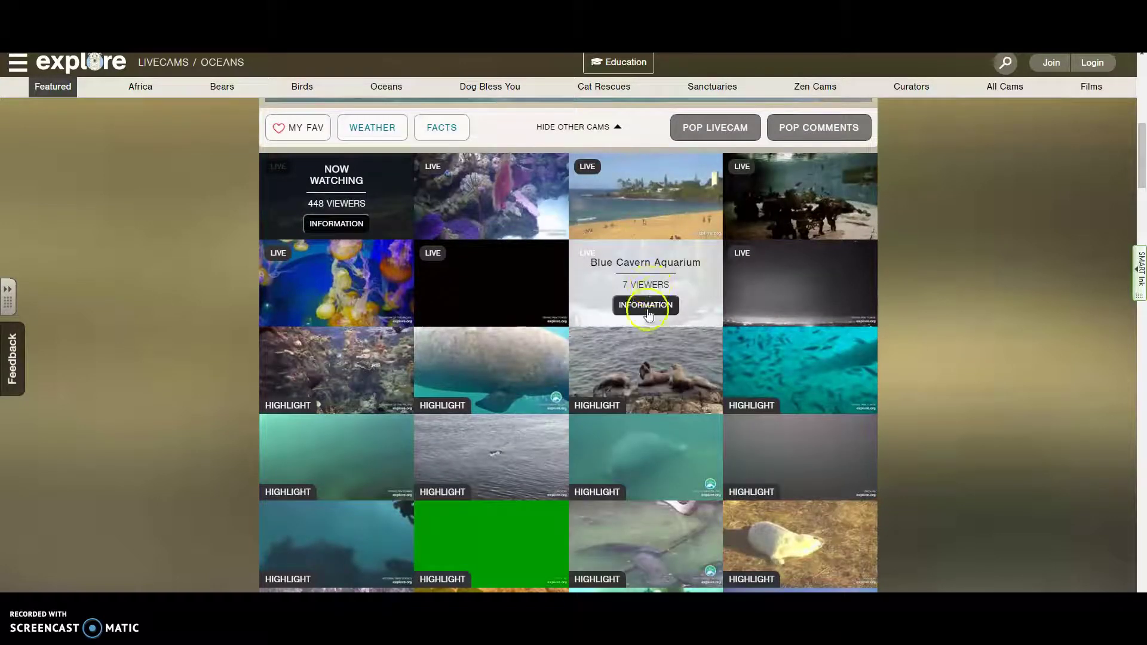
pyautogui.scroll(4, 581, 394)
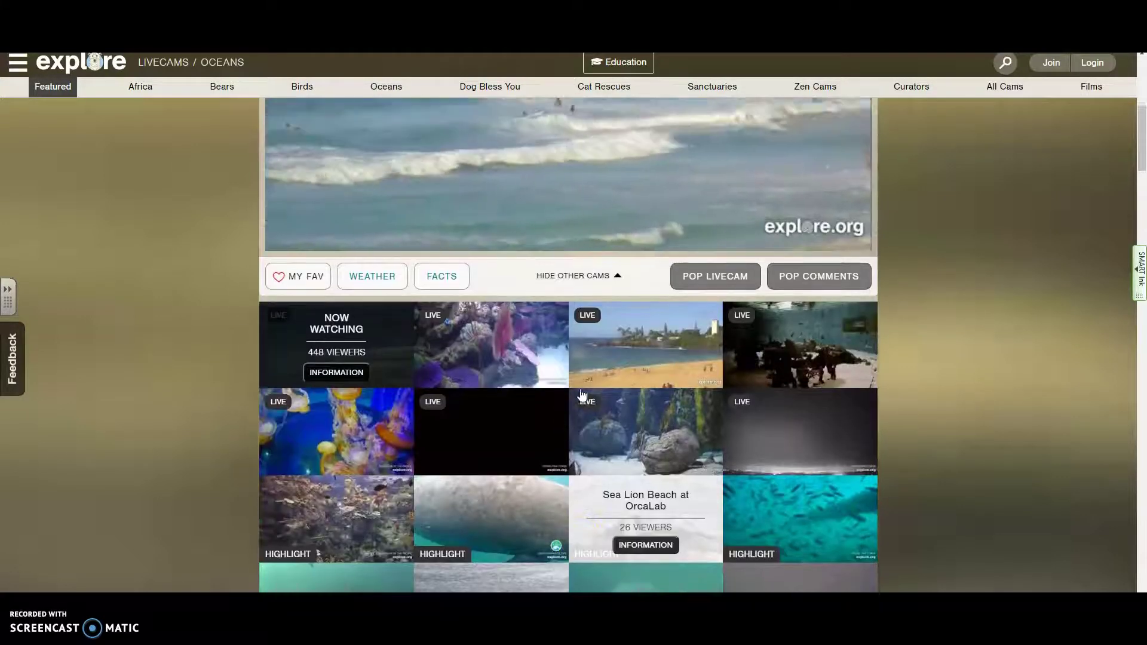
pyautogui.scroll(4, 579, 389)
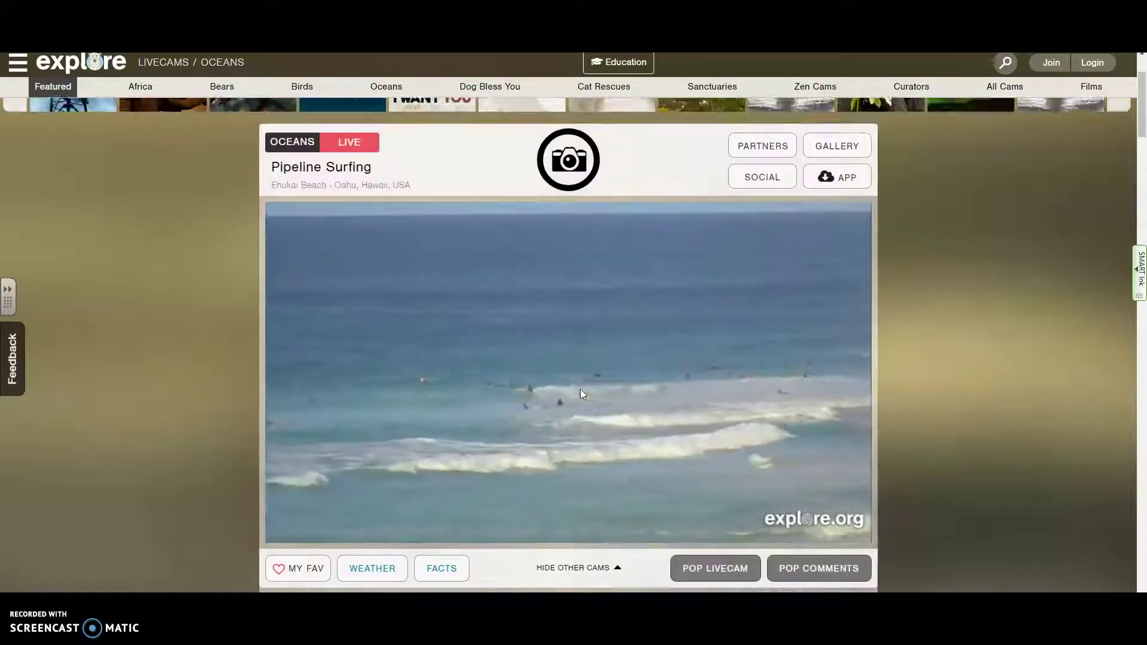
pyautogui.scroll(1, 580, 389)
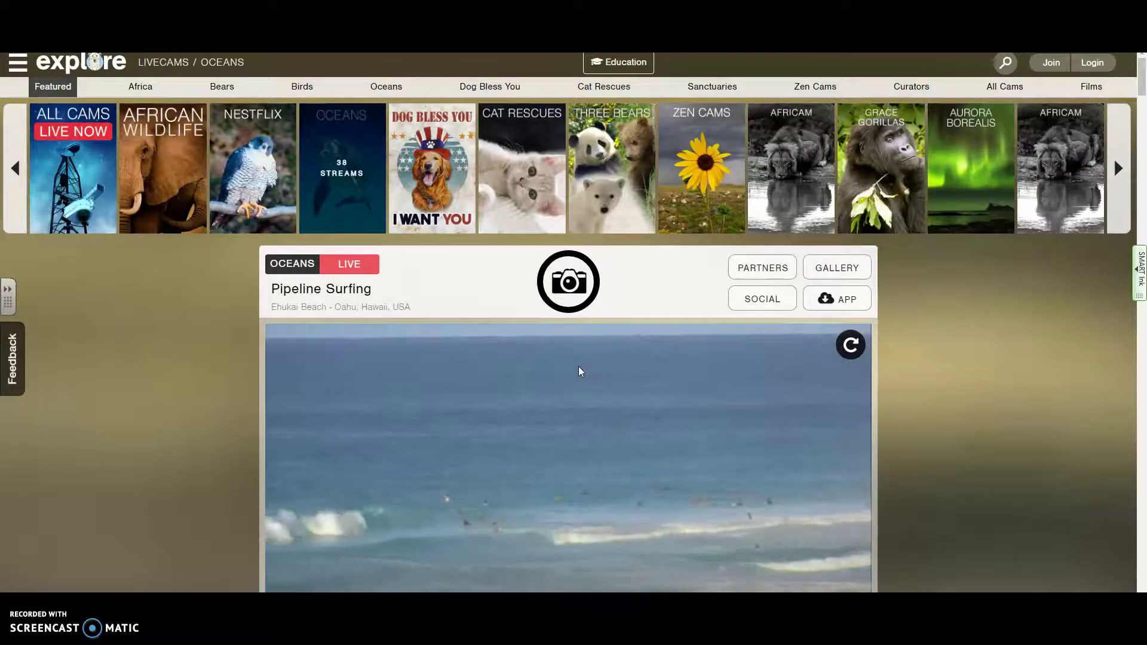
# Show all live cams, open the Tembe Elephant Park cam, and browse the other cams below
pyautogui.moveTo(76, 138)
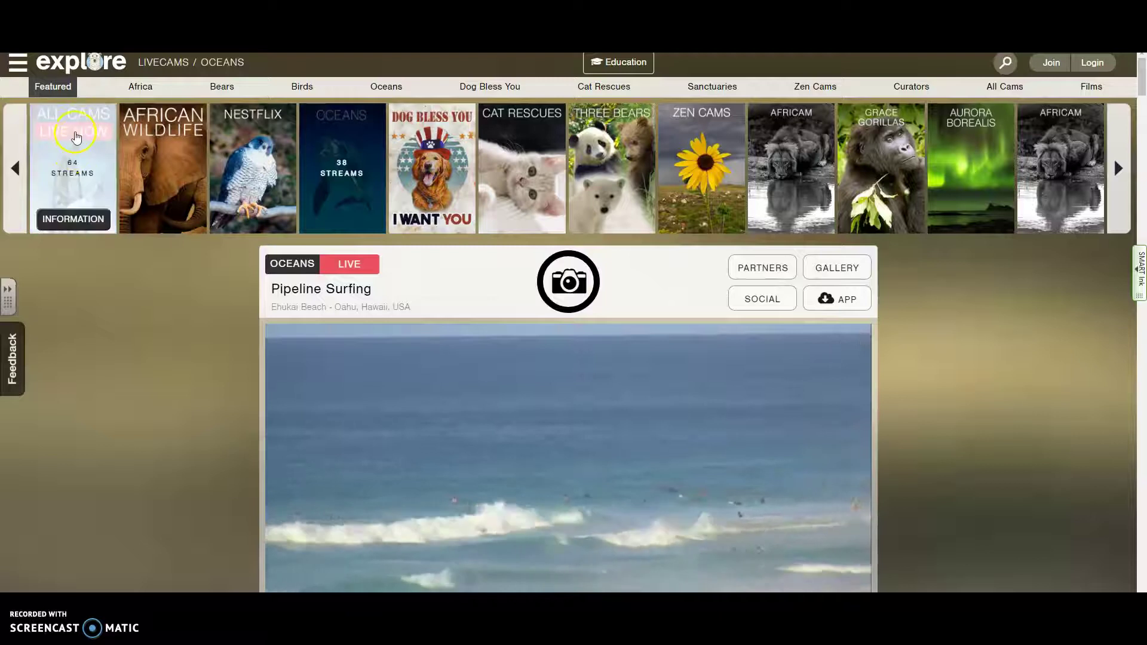
pyautogui.click(76, 166)
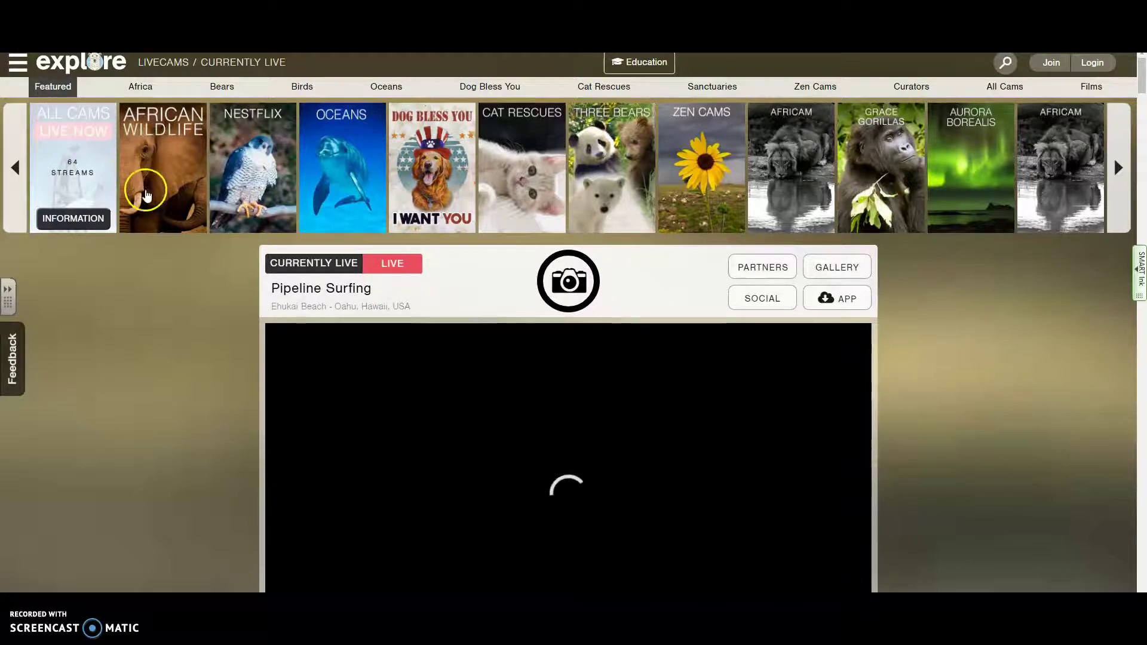
pyautogui.scroll(-5, 161, 257)
pyautogui.scroll(-1, 161, 263)
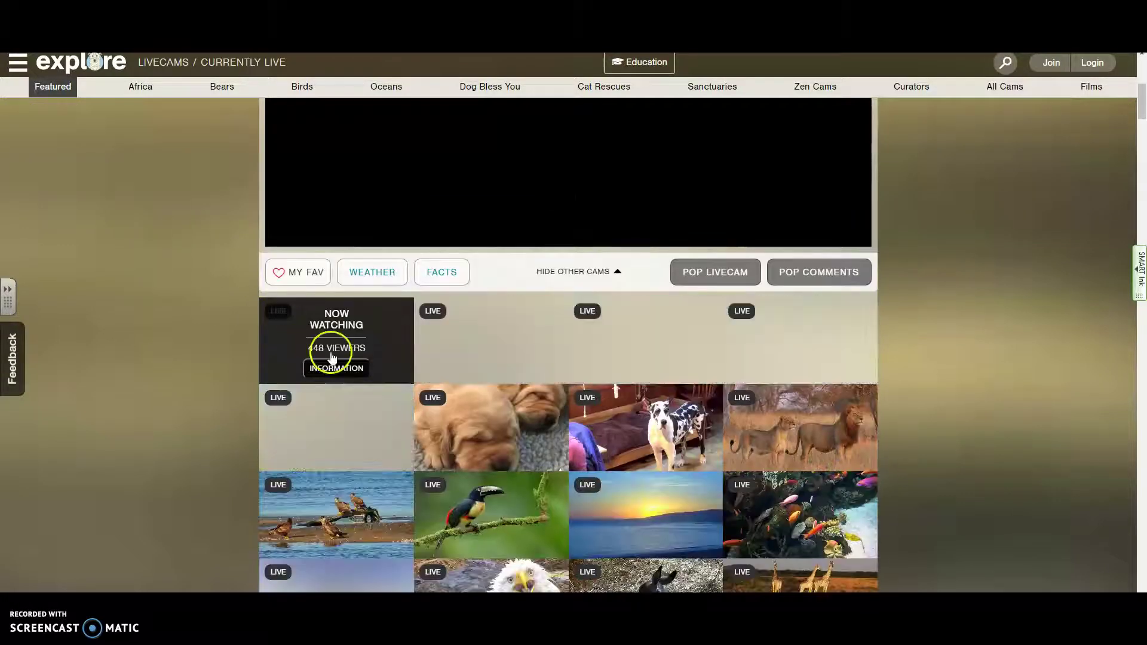
pyautogui.moveTo(355, 438)
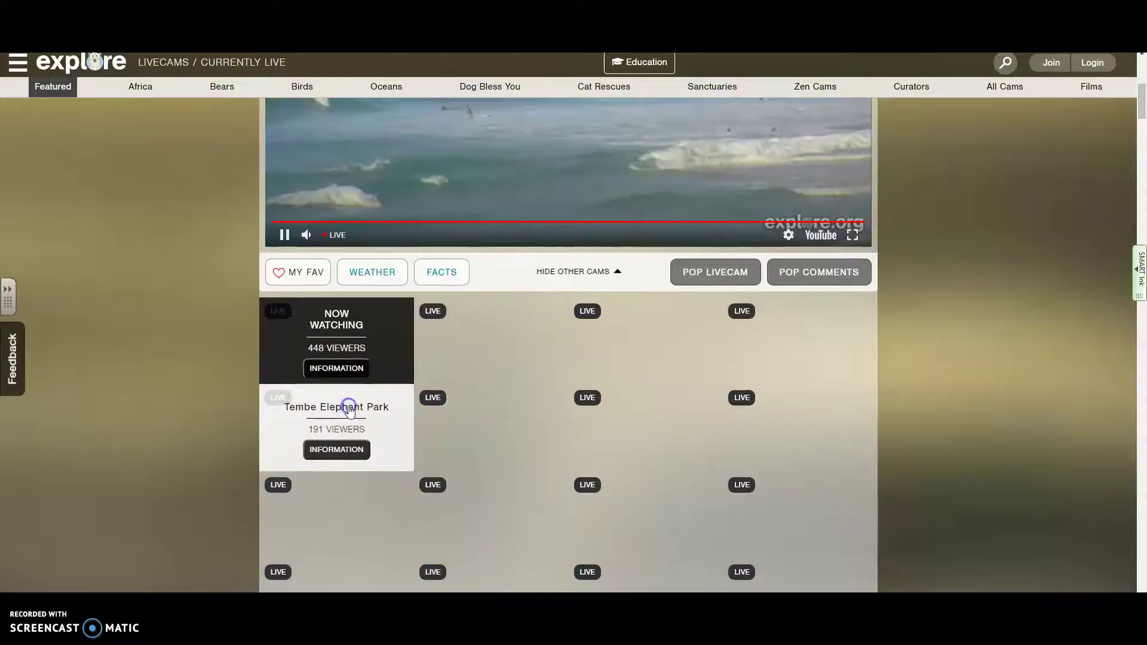
pyautogui.click(350, 408)
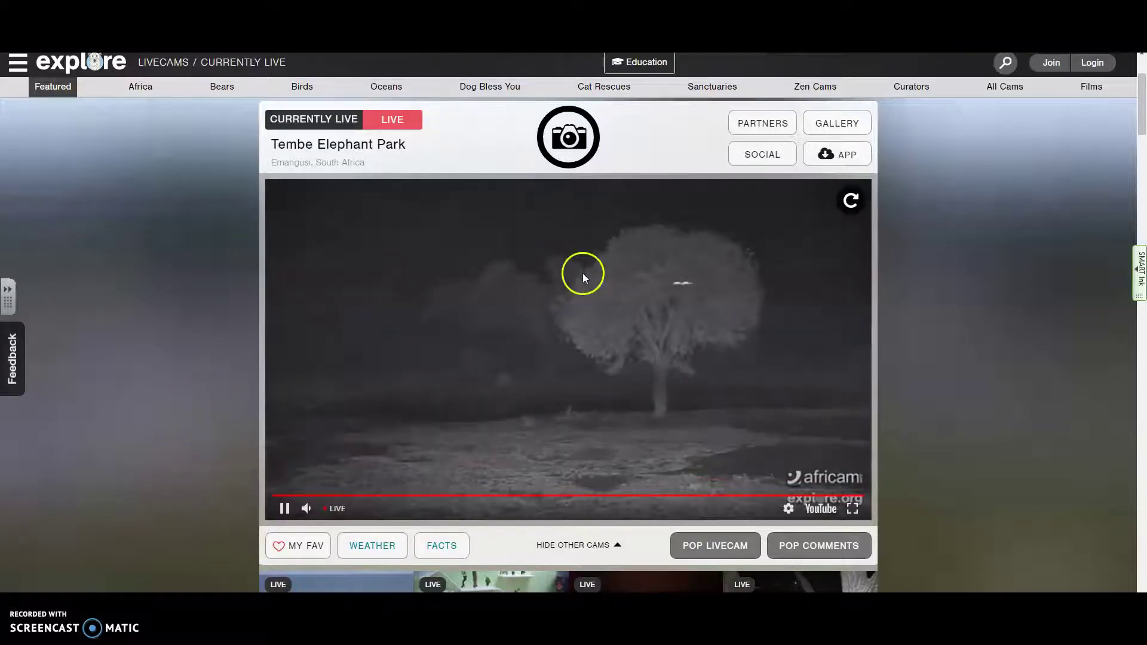
pyautogui.scroll(-4, 216, 385)
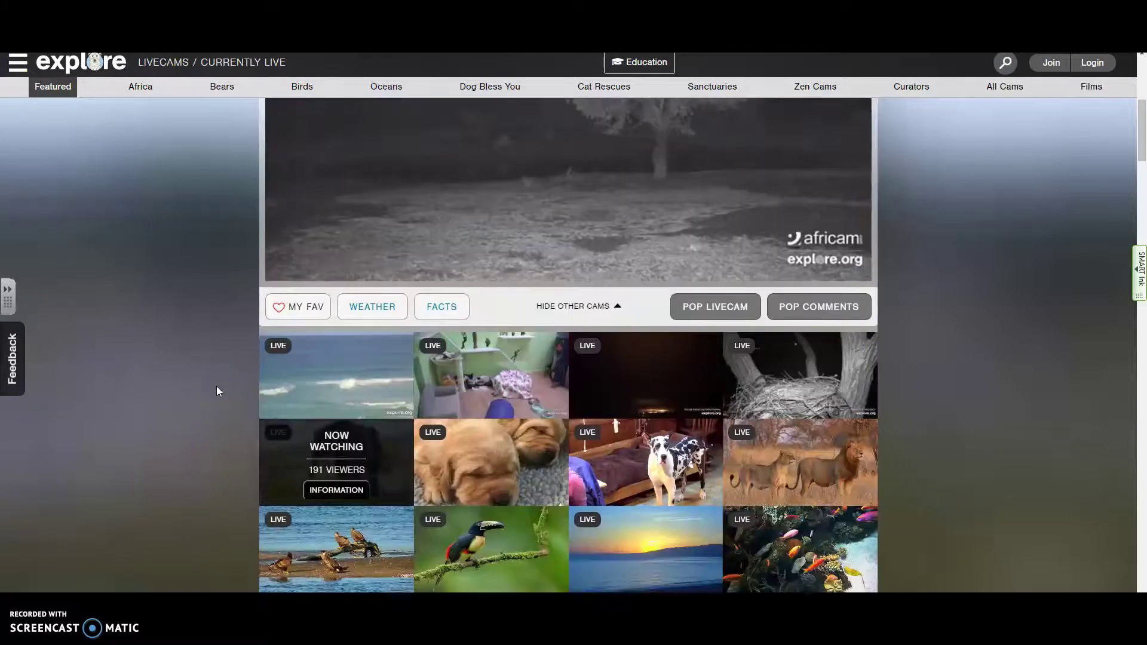
pyautogui.scroll(-2, 216, 387)
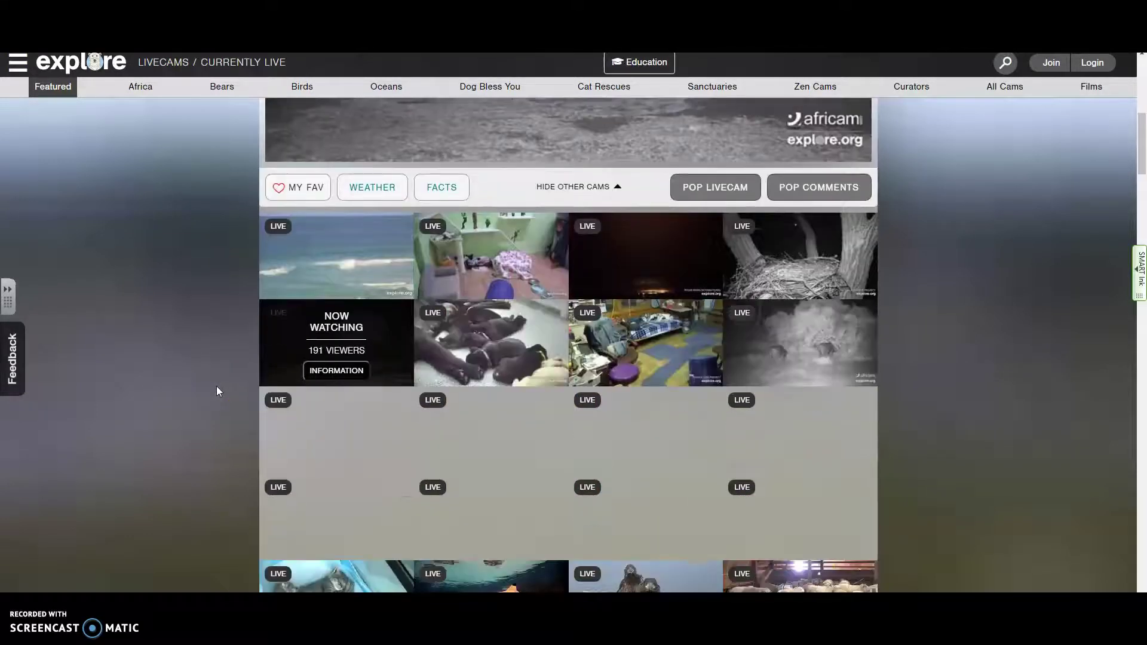
pyautogui.scroll(-2, 217, 387)
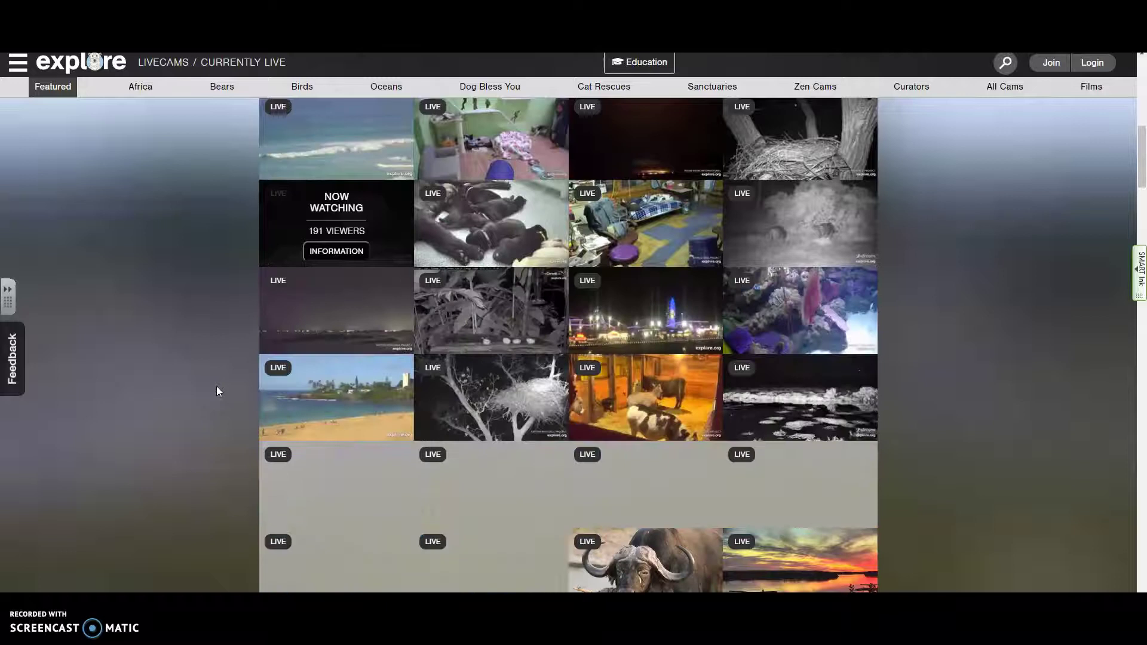
pyautogui.scroll(-3, 216, 391)
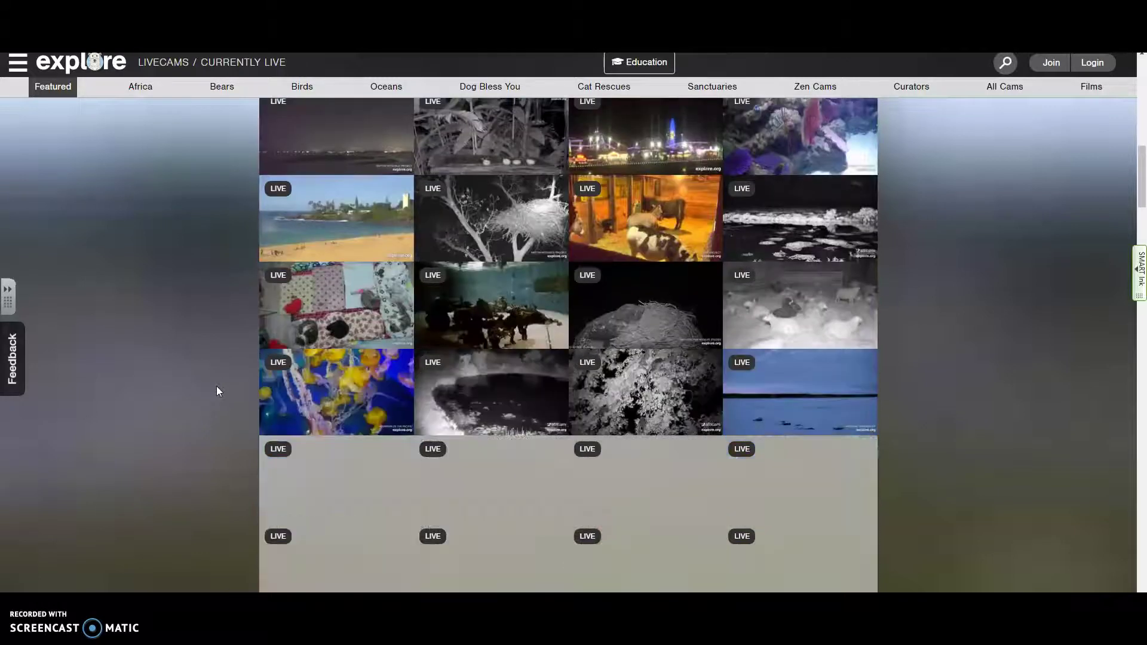
pyautogui.scroll(-1, 217, 391)
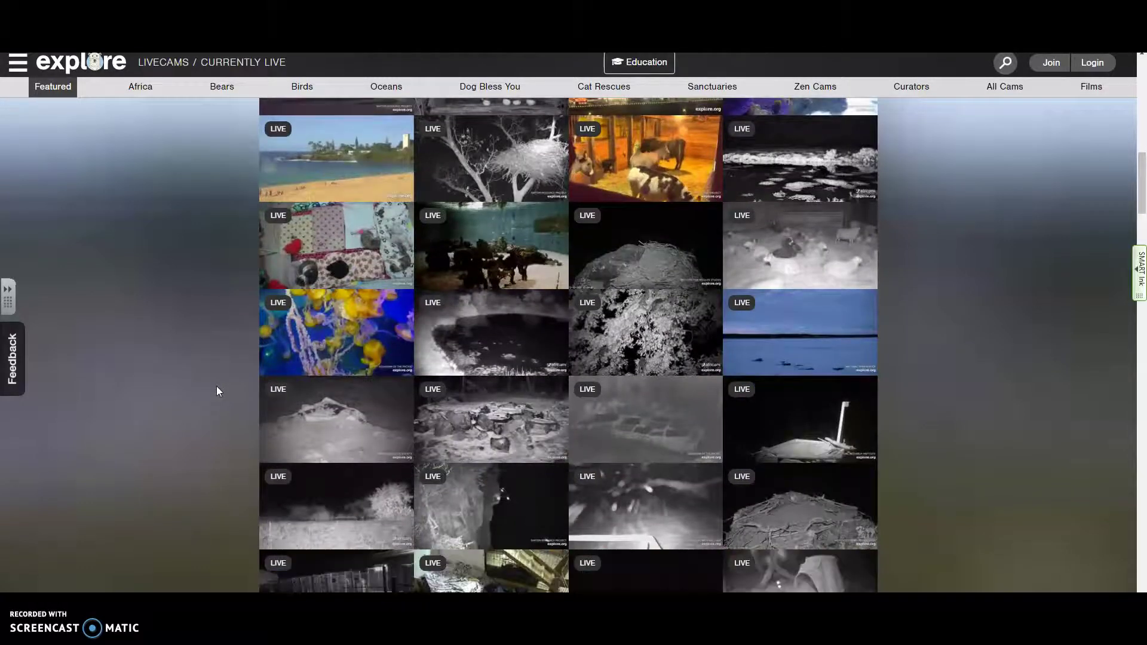
pyautogui.scroll(-2, 216, 391)
pyautogui.scroll(-2, 217, 390)
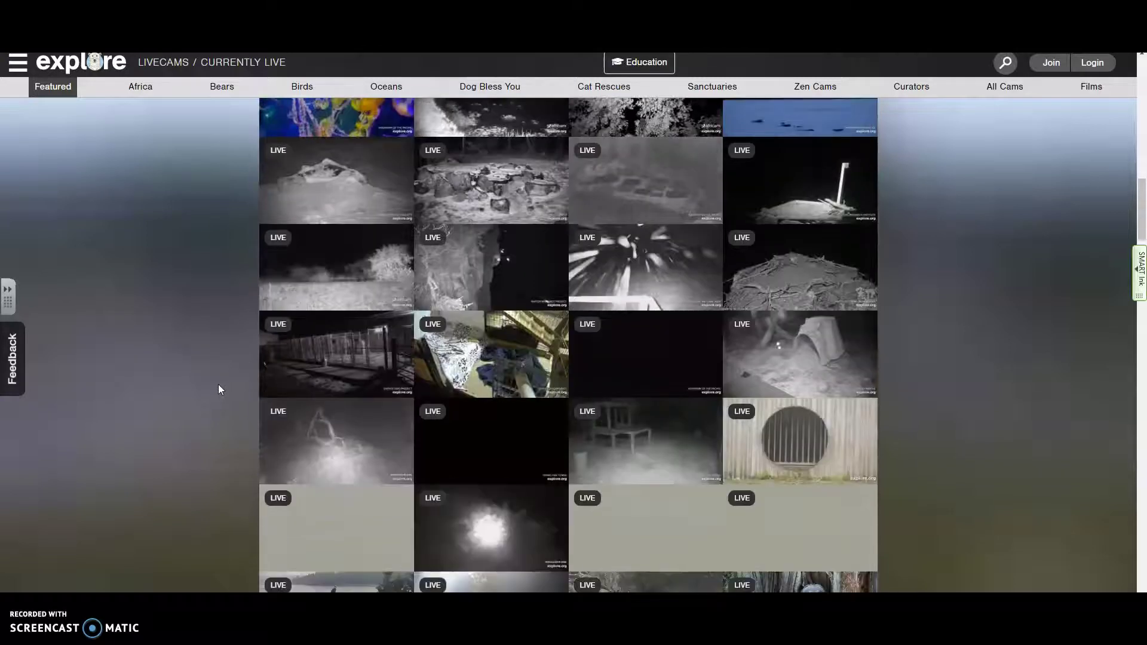
pyautogui.scroll(-3, 218, 389)
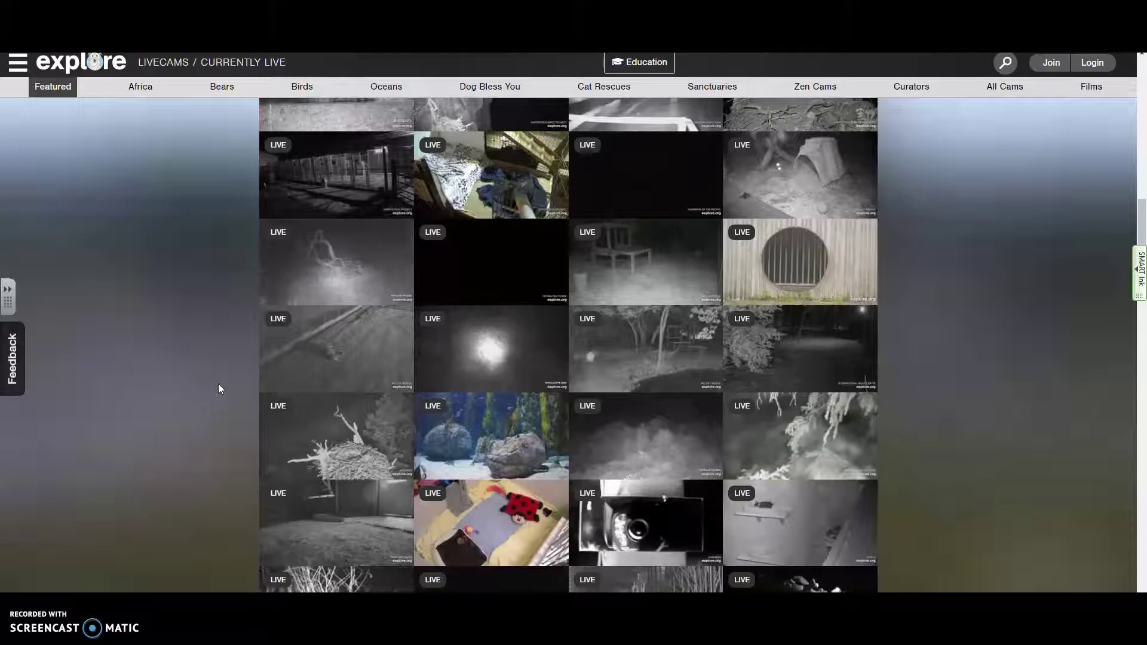
pyautogui.scroll(5, 220, 383)
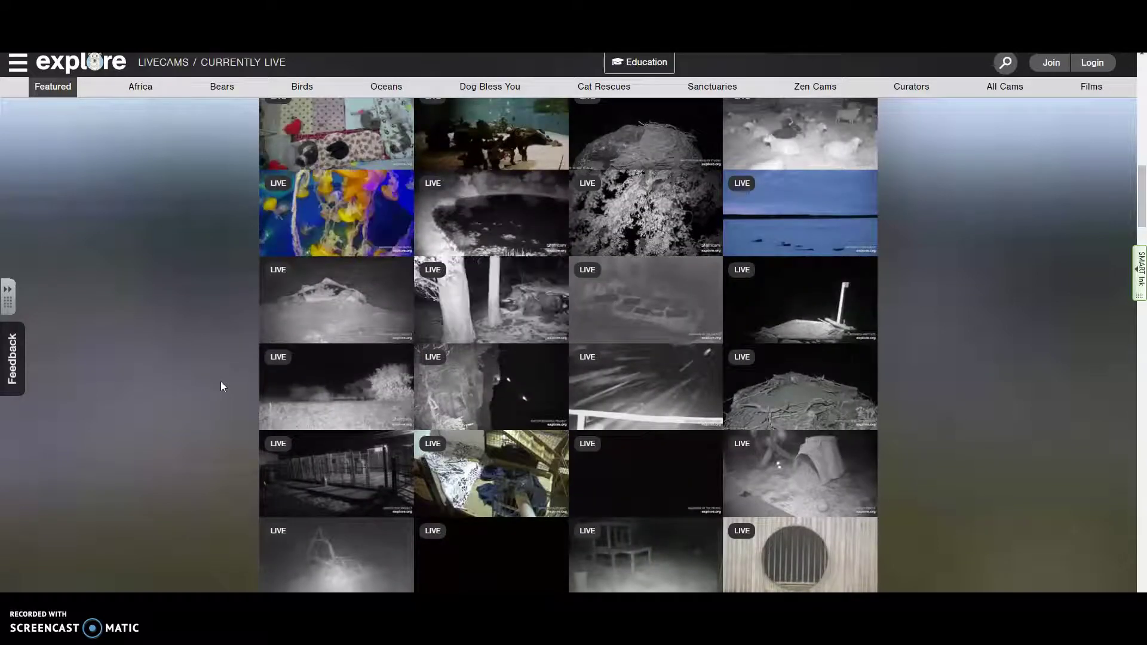
pyautogui.scroll(5, 220, 383)
pyautogui.scroll(6, 220, 381)
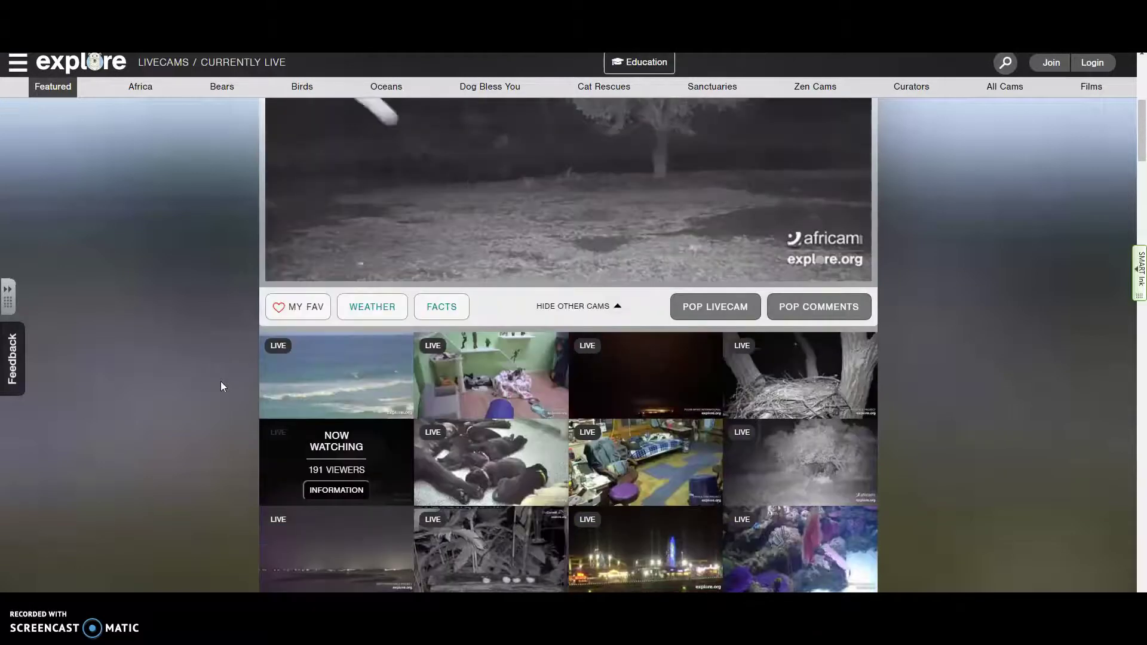
pyautogui.scroll(6, 222, 379)
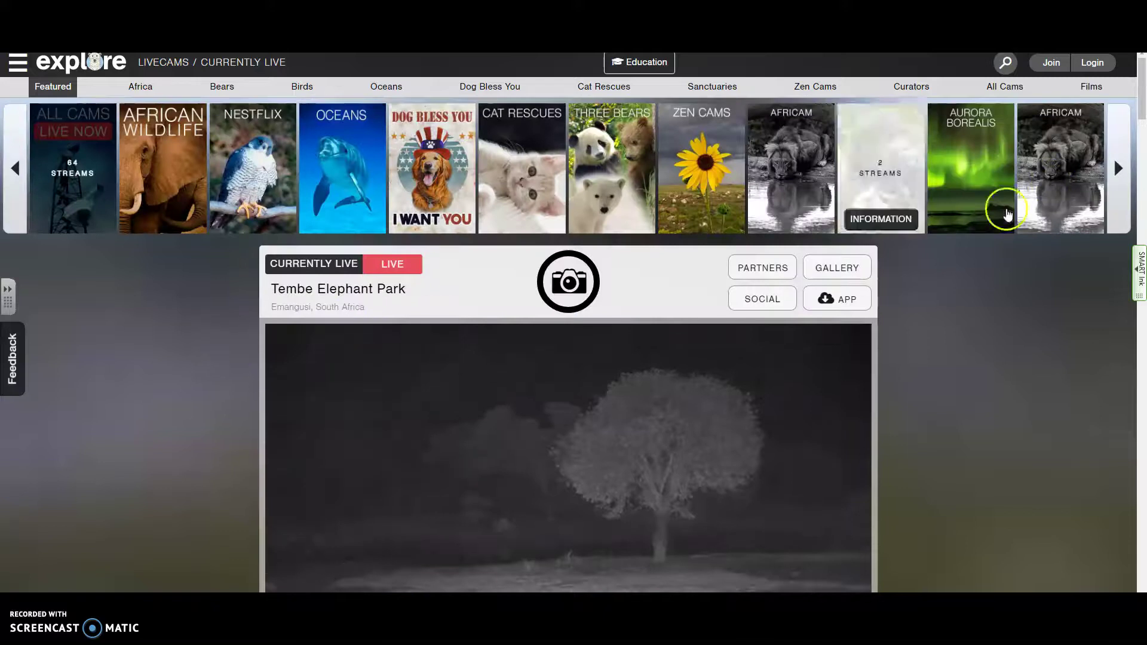
# Search explore.org for 'Panda'
pyautogui.click(1006, 65)
pyautogui.click(310, 84)
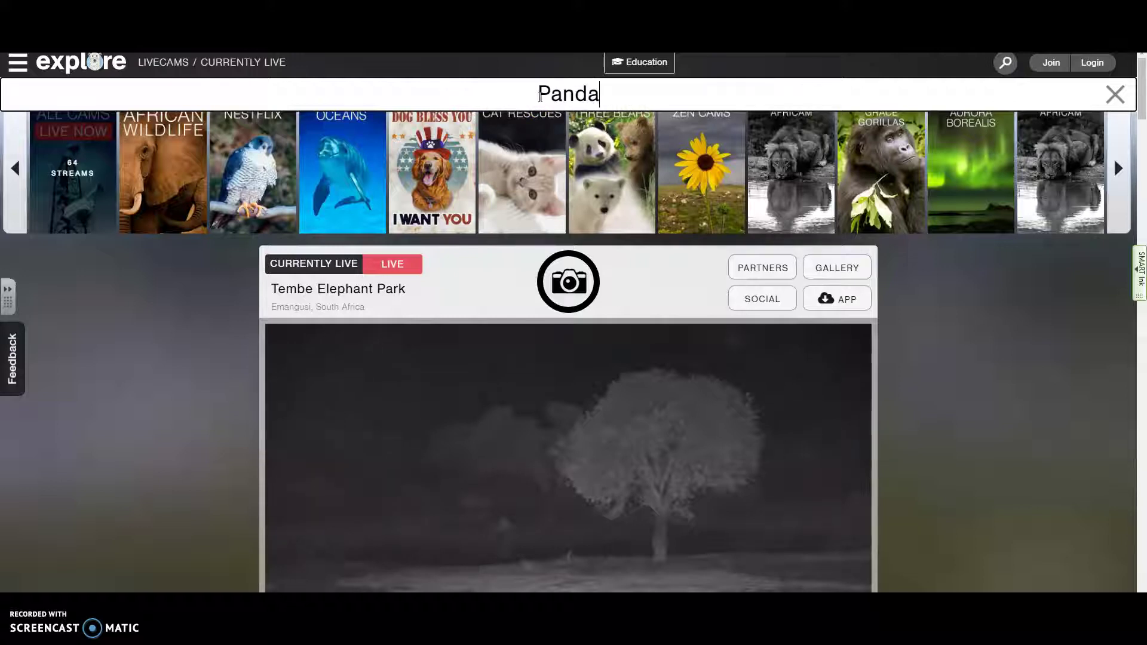
pyautogui.press('Return')
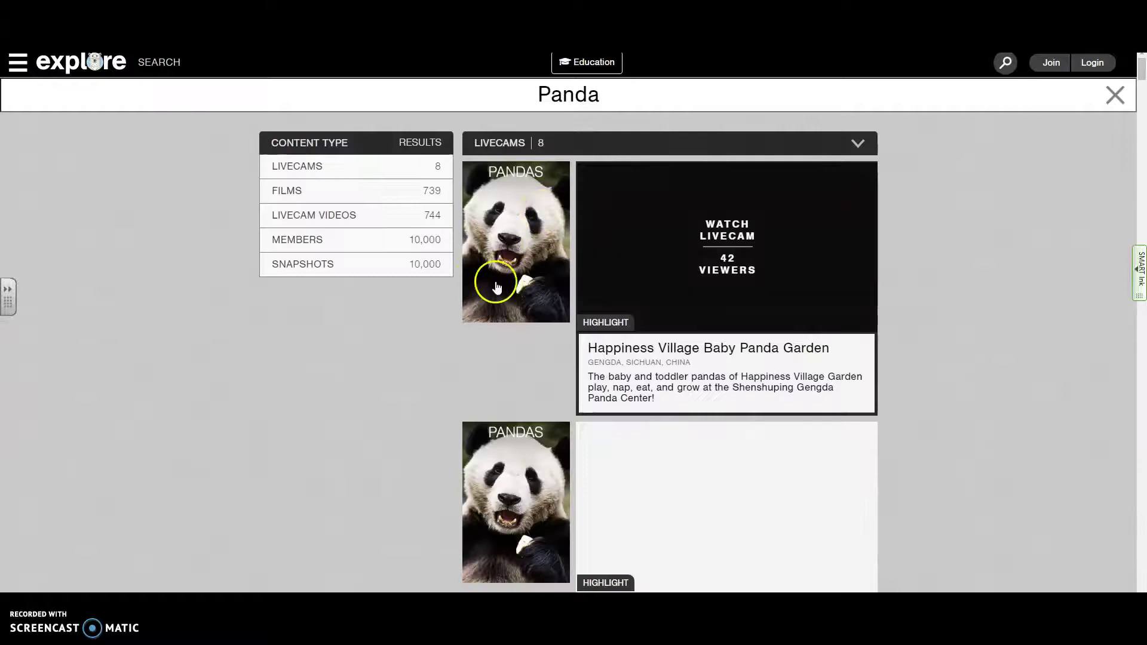
# Open the Happiness Village Baby Panda Garden result and start its live video playing
pyautogui.click(687, 273)
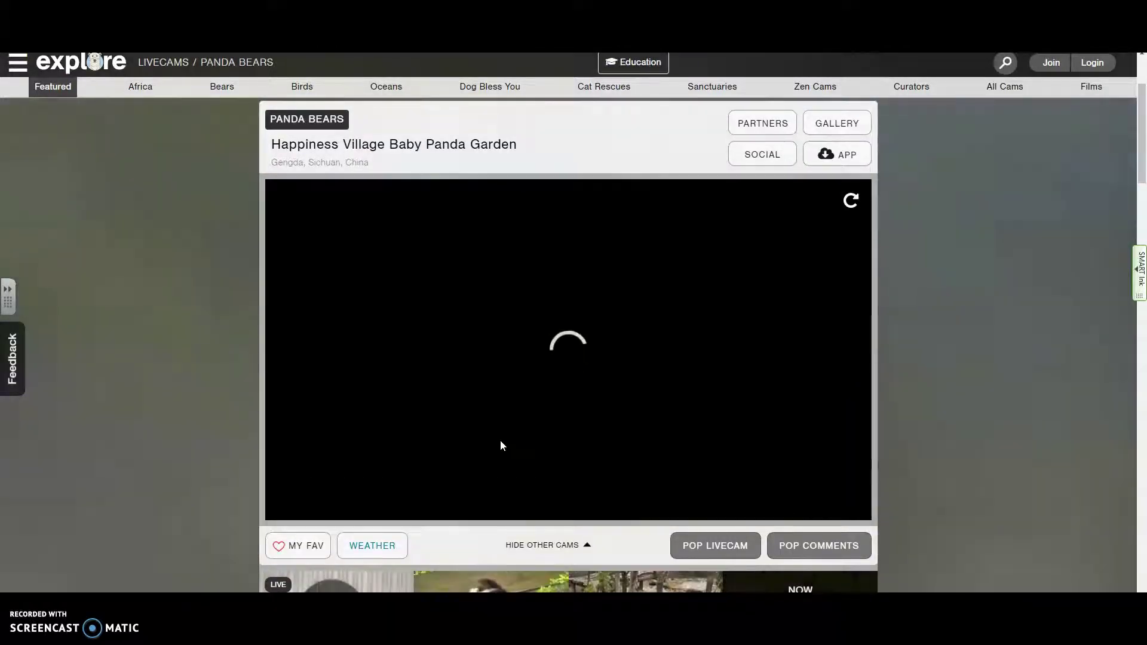
pyautogui.click(499, 436)
pyautogui.click(589, 381)
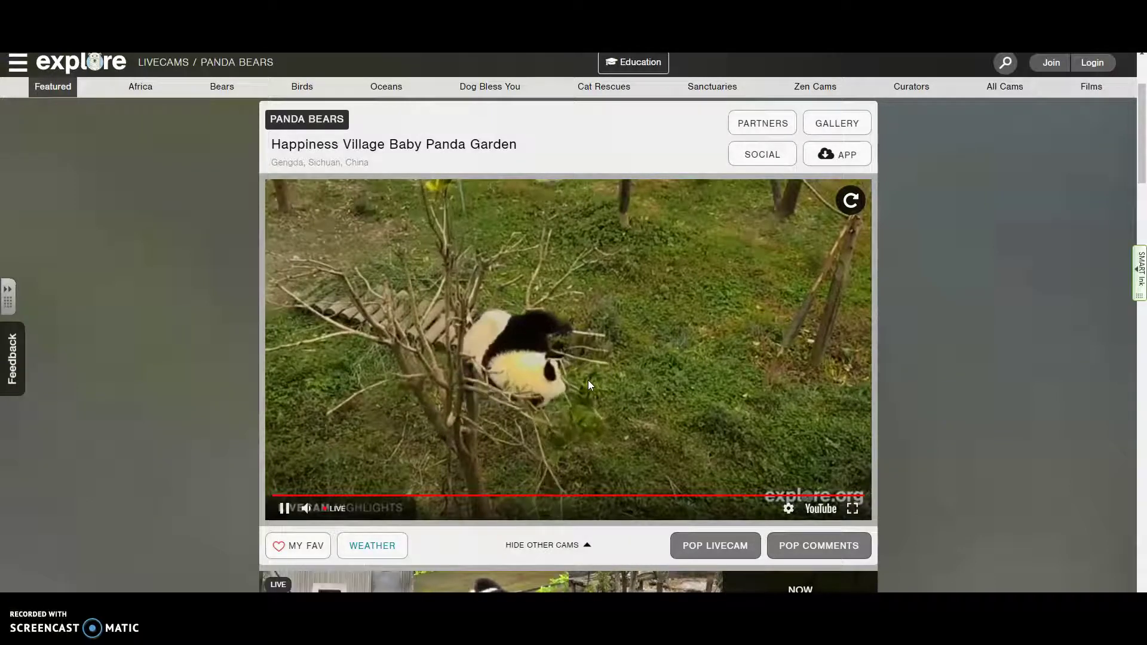
pyautogui.click(587, 382)
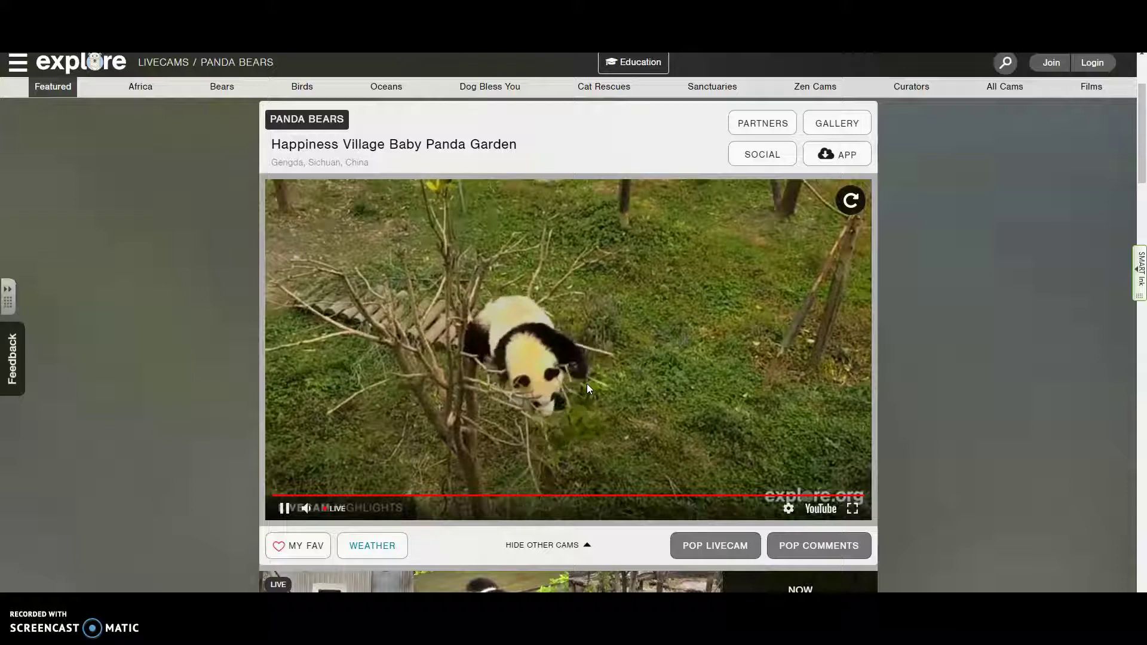
pyautogui.click(591, 374)
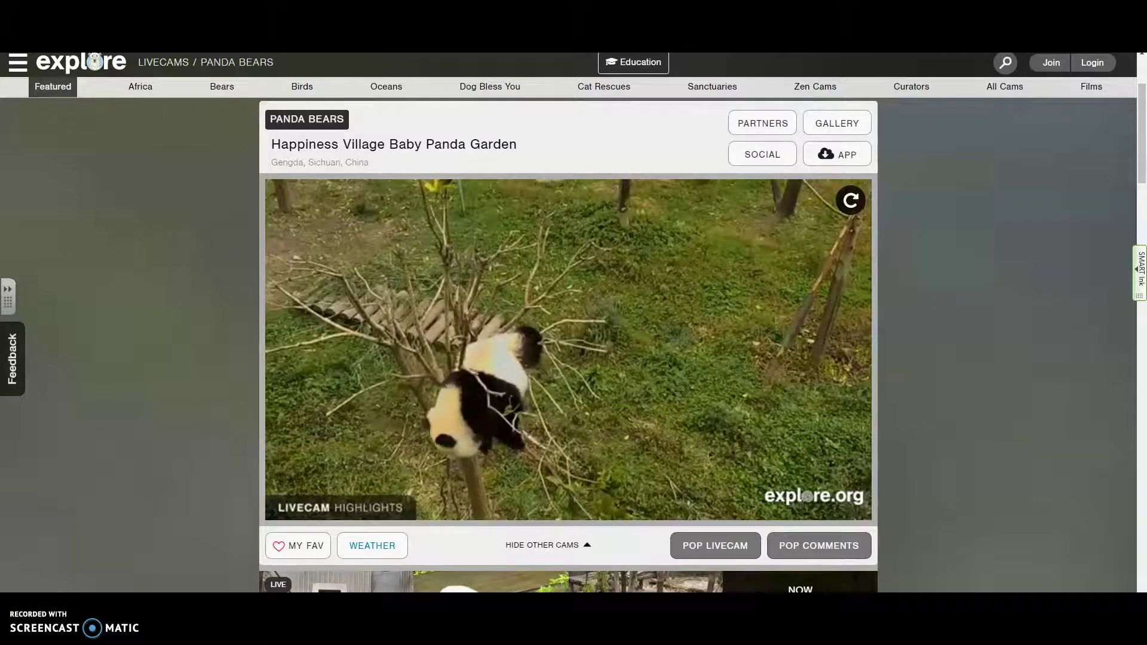
# Snip the climbing-panda video area to the clipboard with Win+Shift+S
pyautogui.press('super+shift+s')
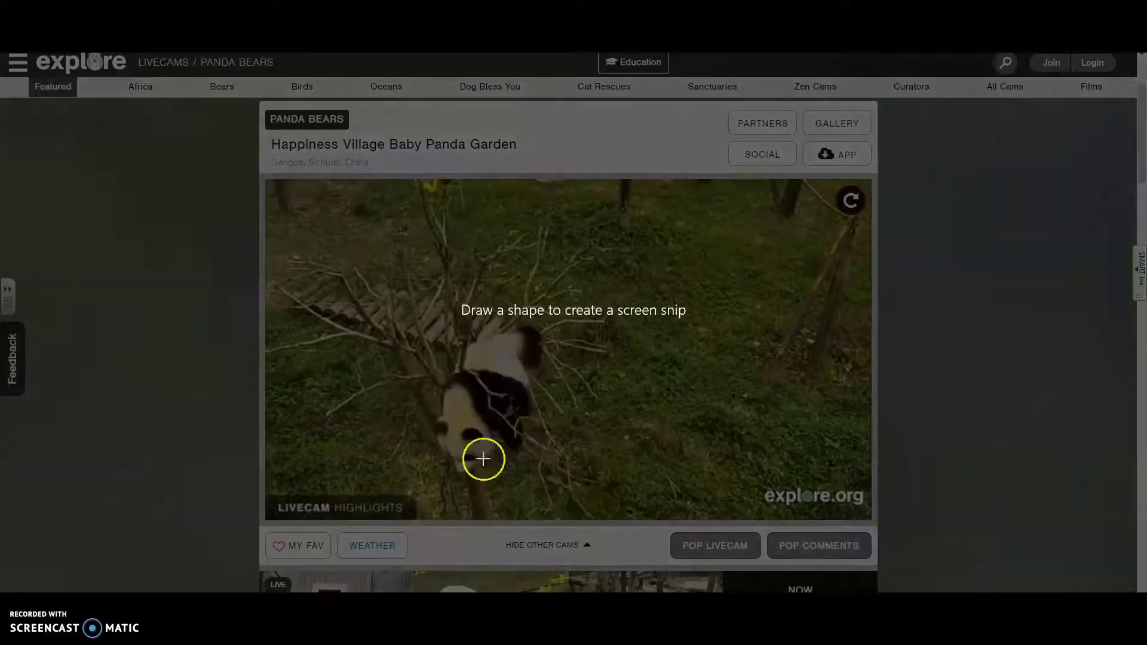
pyautogui.moveTo(289, 198); pyautogui.dragTo(689, 506)
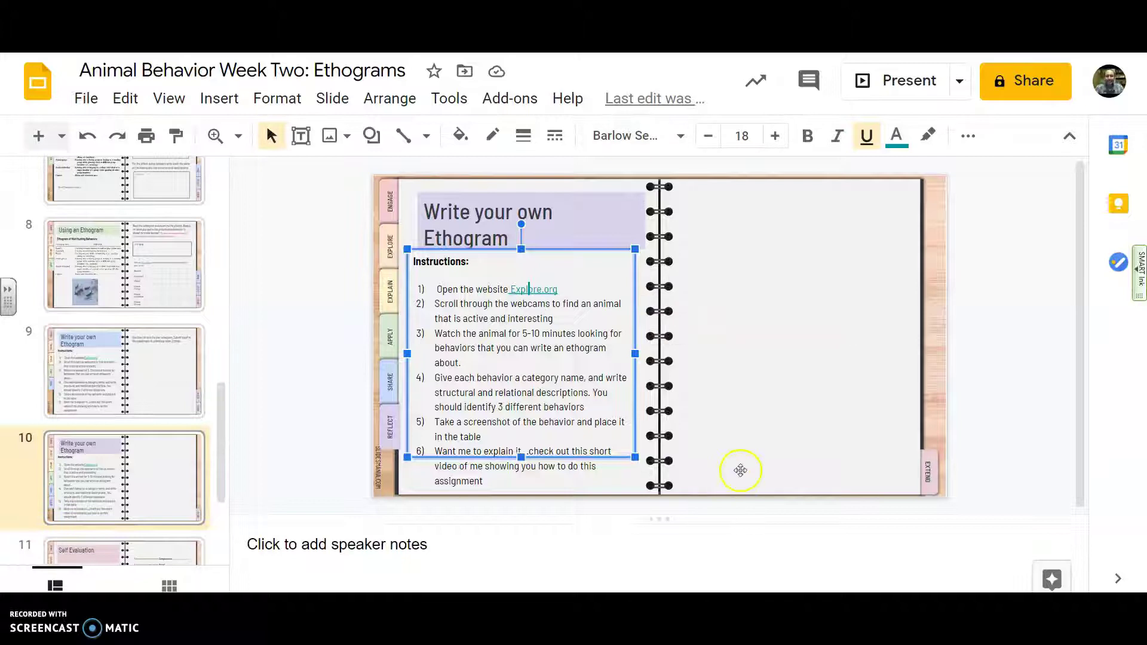
# Paste the panda screenshot into the right-hand text box on slide 10
pyautogui.click(752, 338)
pyautogui.rightClick(753, 343)
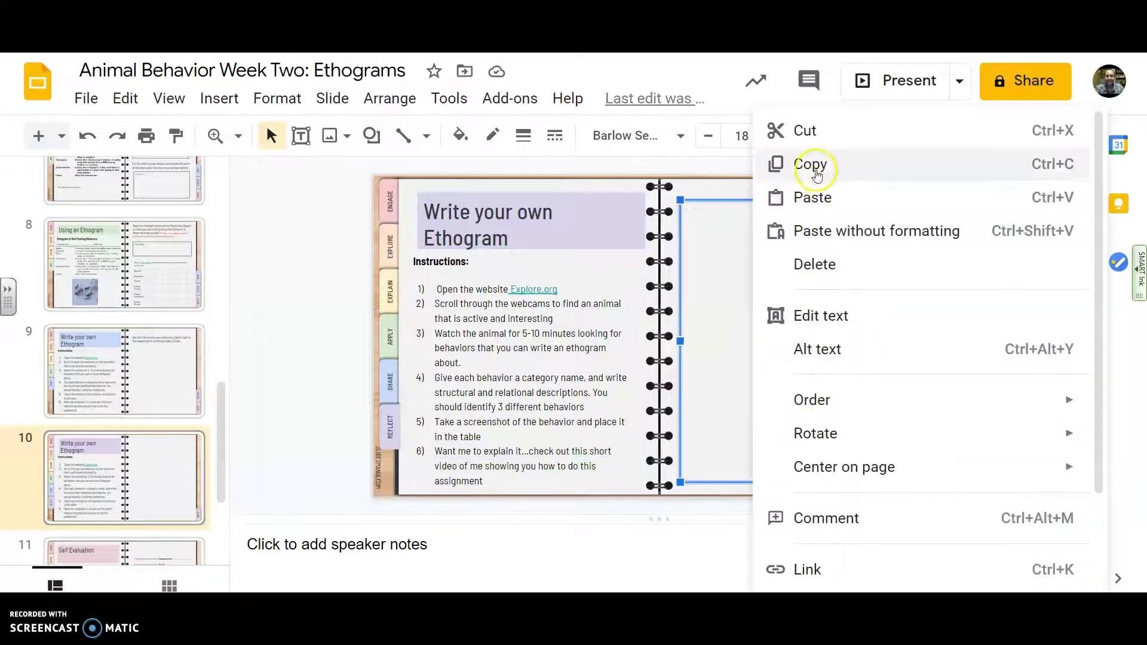
pyautogui.click(814, 197)
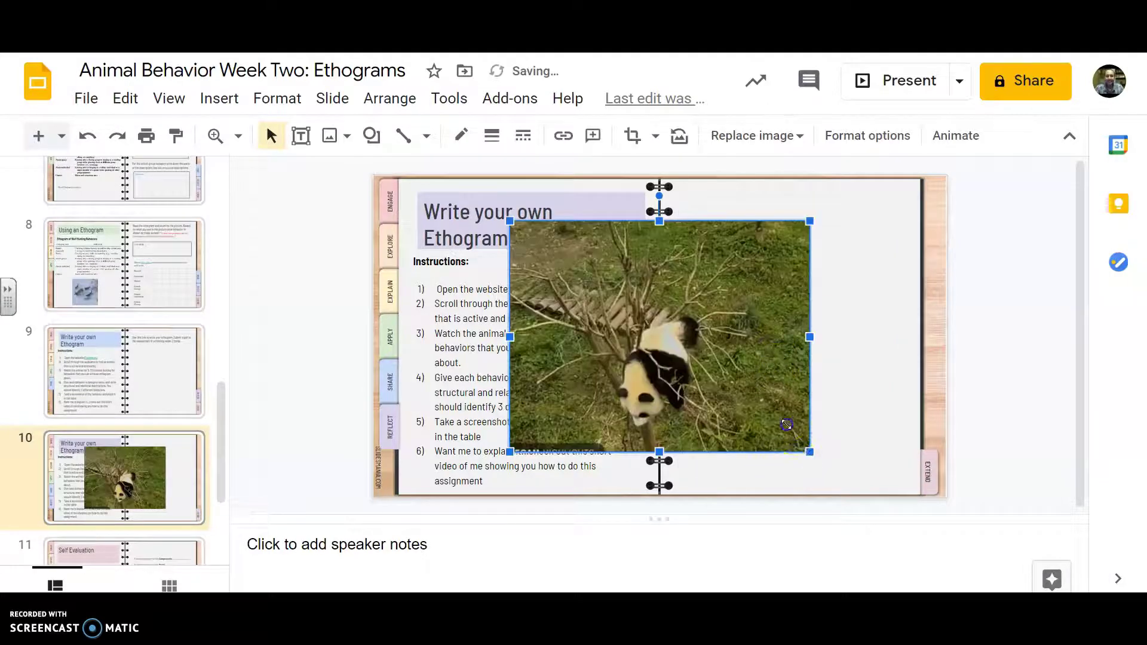
# Shrink the panda picture and move it to the top-right corner of the page
pyautogui.moveTo(786, 425); pyautogui.dragTo(844, 214)
pyautogui.click(726, 307)
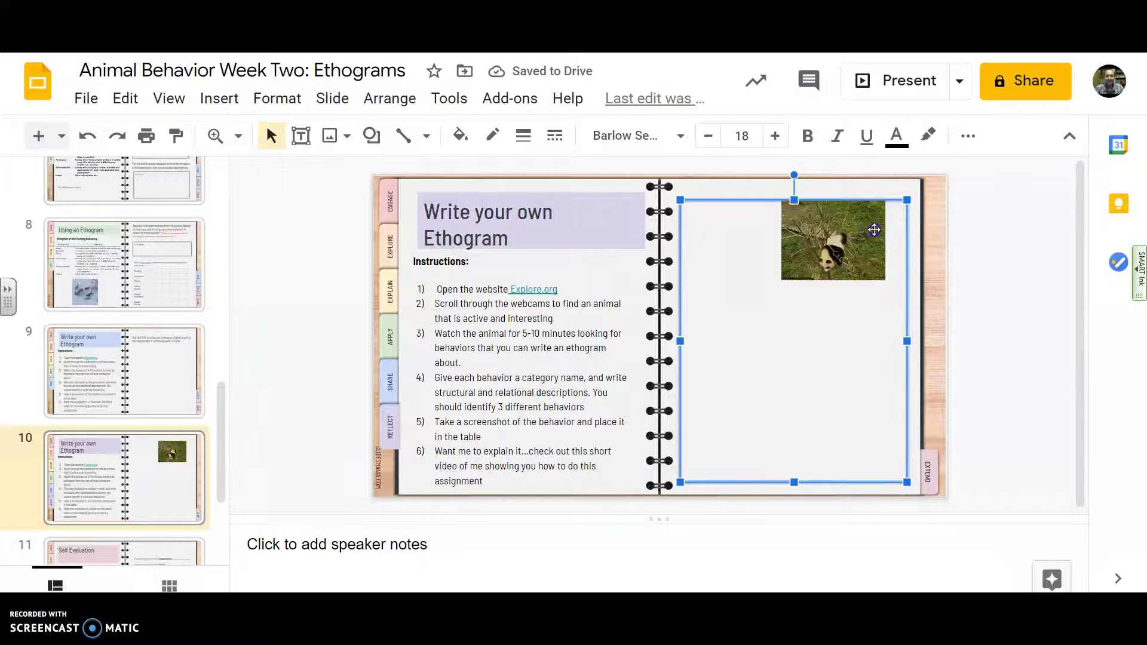
pyautogui.click(740, 316)
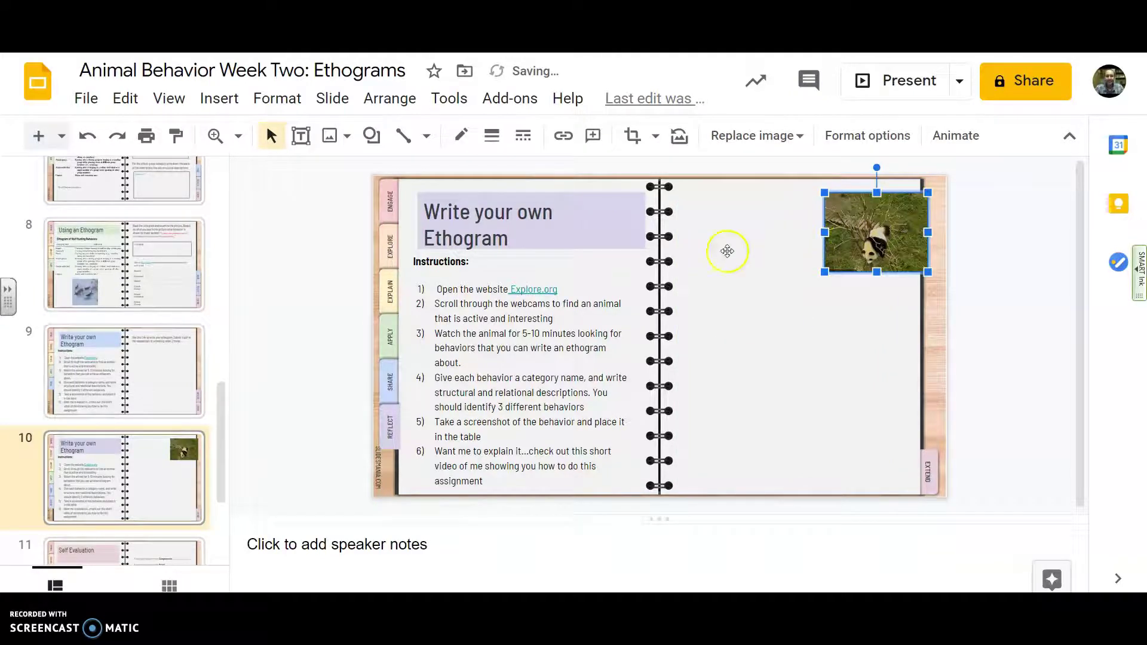
# Type 'Tree Lounging:' followed by placeholder description text in the right-hand text box
pyautogui.click(695, 290)
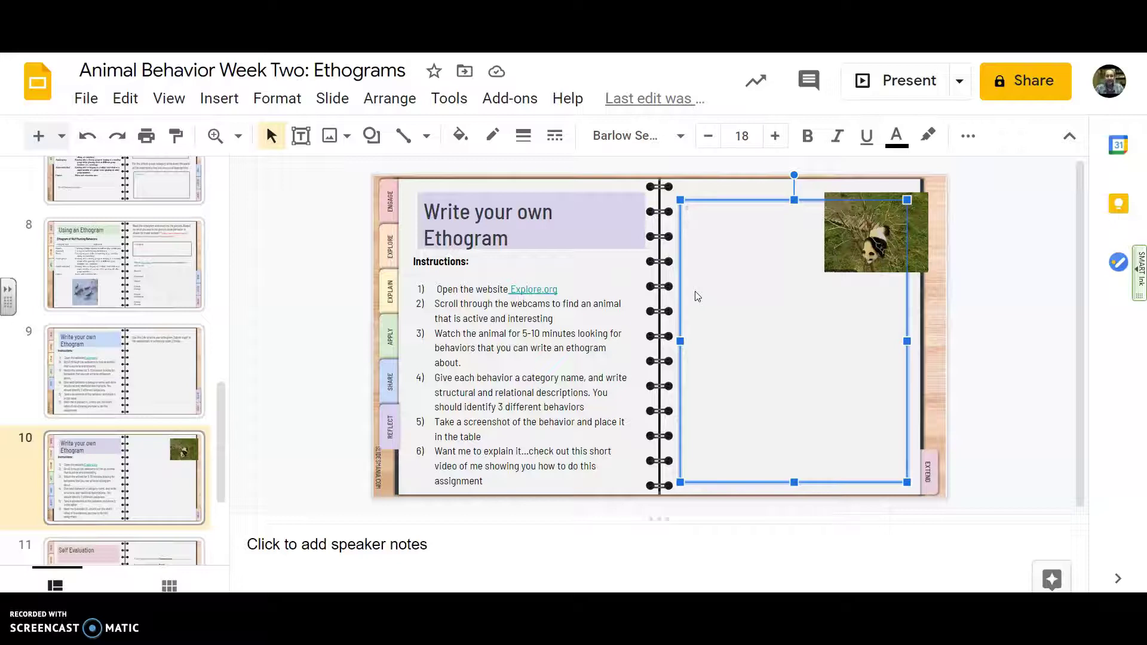
pyautogui.write('Climbing')
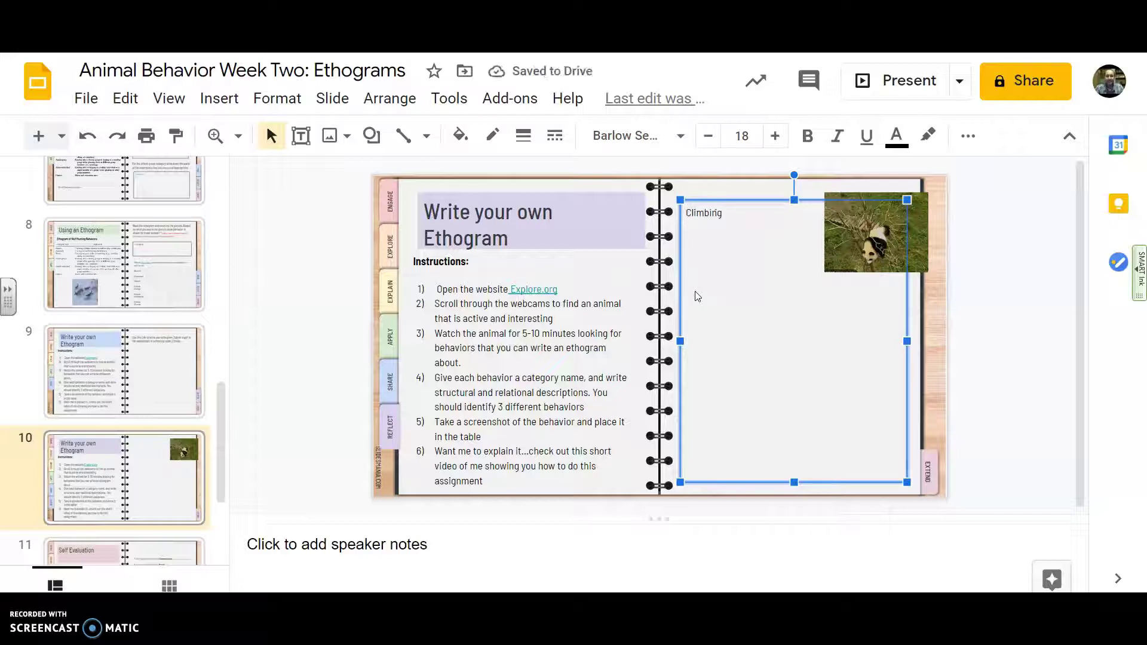
pyautogui.press('BackSpace')
pyautogui.press('BackSpace')
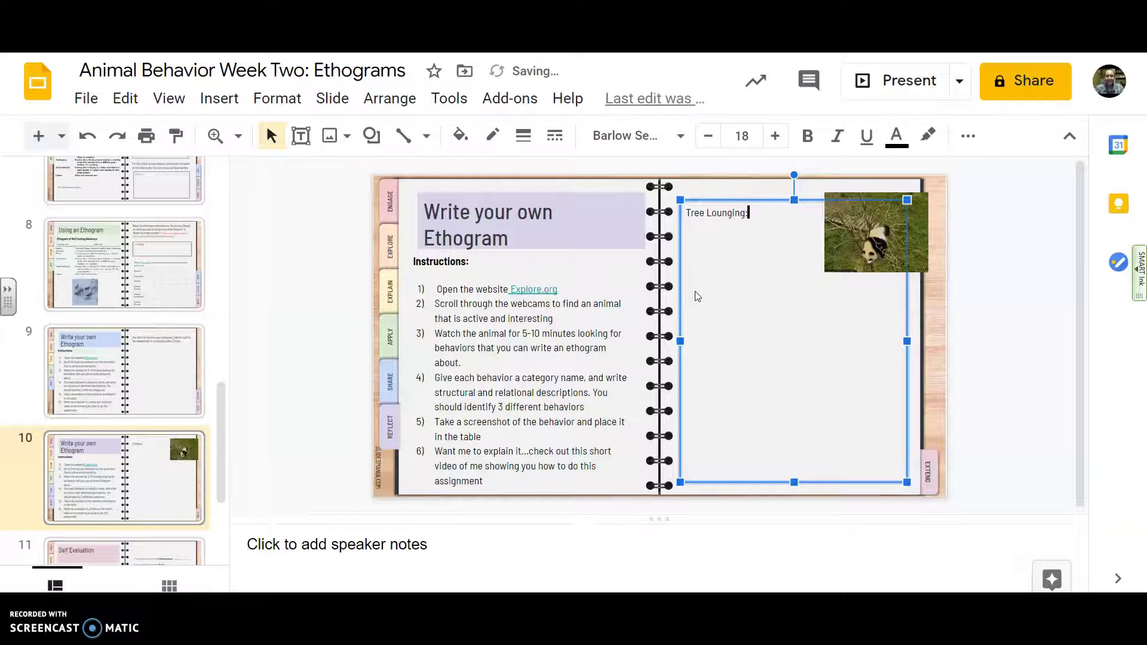
pyautogui.write(';sldfkja ;sldfjai a')
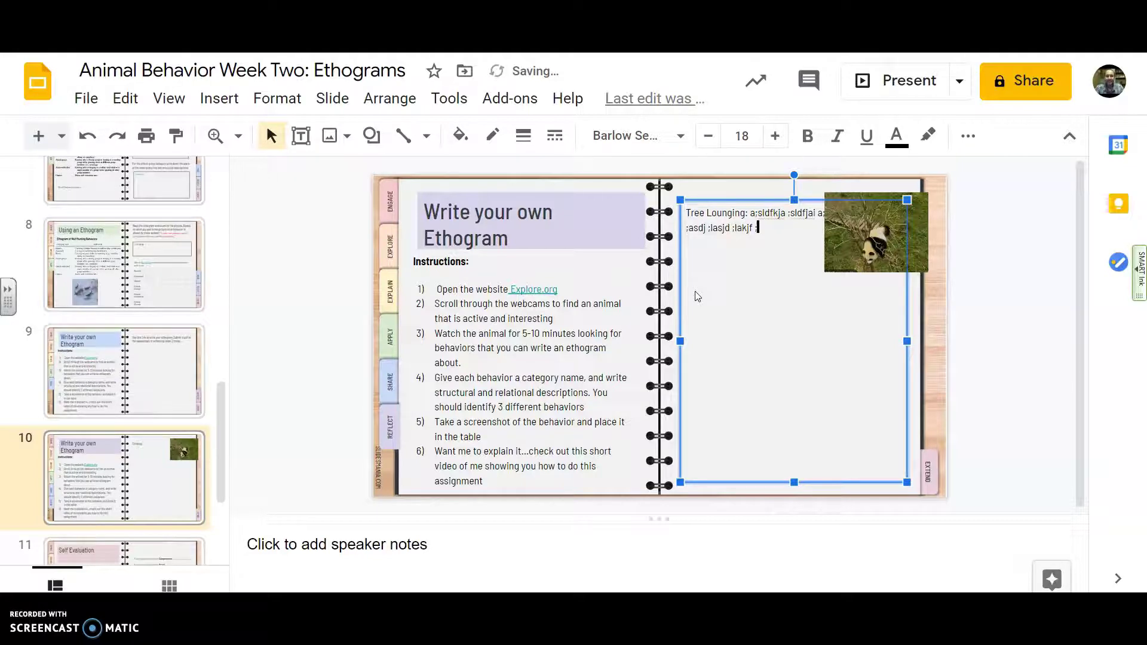
pyautogui.write('l a; ;asdj ;lasjd ;lakjf ;lksadj ;lksadj ai a; asgfdoiaj lj ;lajd ;alksdjf')
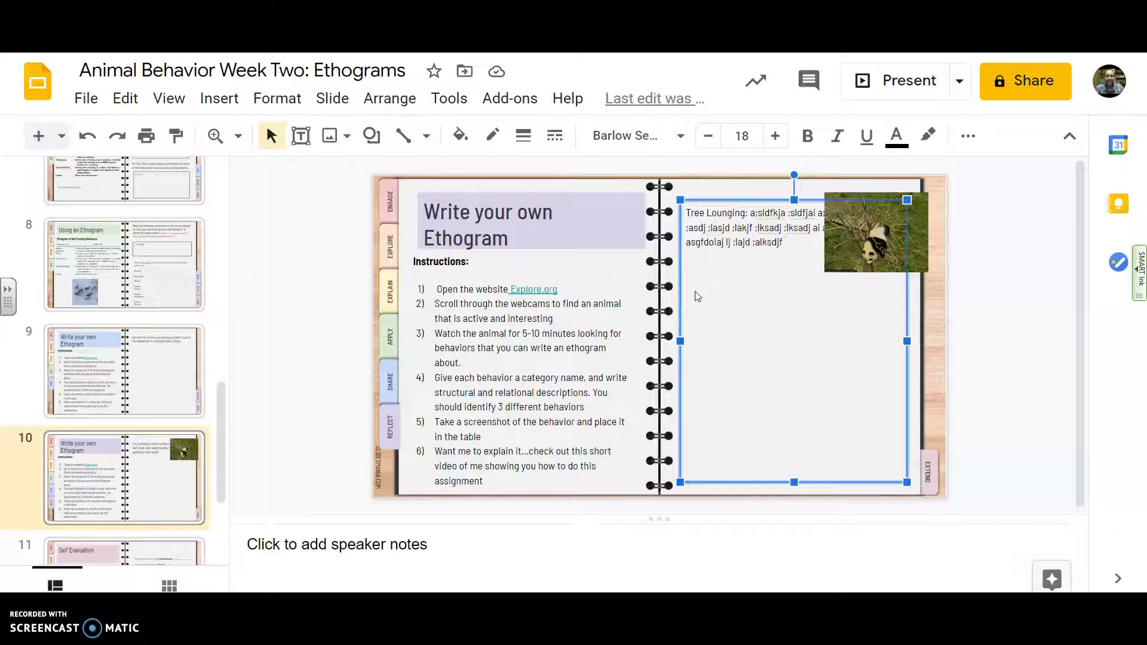
# Delete most of the placeholder filler after 'Tree Lounging:'
pyautogui.press('BackSpace')
pyautogui.press('BackSpace')
pyautogui.press('BackSpace')
pyautogui.press('BackSpace')
pyautogui.press('BackSpace')
pyautogui.press('BackSpace')
pyautogui.press('BackSpace')
pyautogui.press('BackSpace')
pyautogui.press('BackSpace')
pyautogui.press('BackSpace')
pyautogui.press('BackSpace')
pyautogui.press('BackSpace')
pyautogui.press('BackSpace')
pyautogui.press('BackSpace')
pyautogui.press('BackSpace')
pyautogui.press('BackSpace')
pyautogui.press('BackSpace')
pyautogui.press('BackSpace')
pyautogui.press('BackSpace')
pyautogui.press('BackSpace')
pyautogui.press('BackSpace')
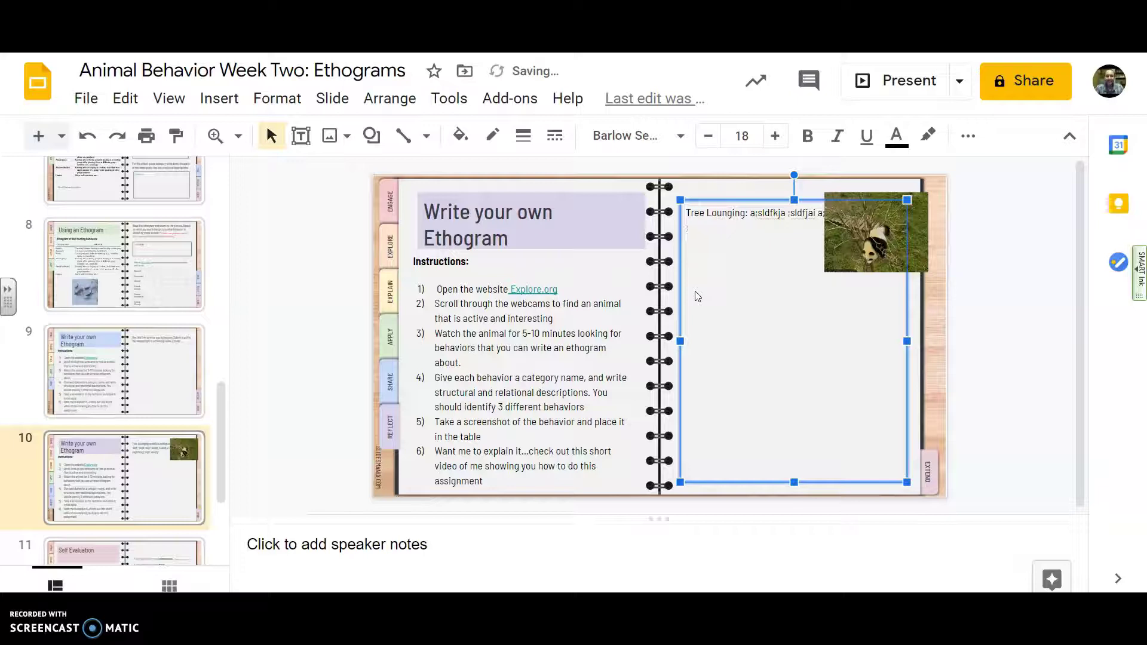